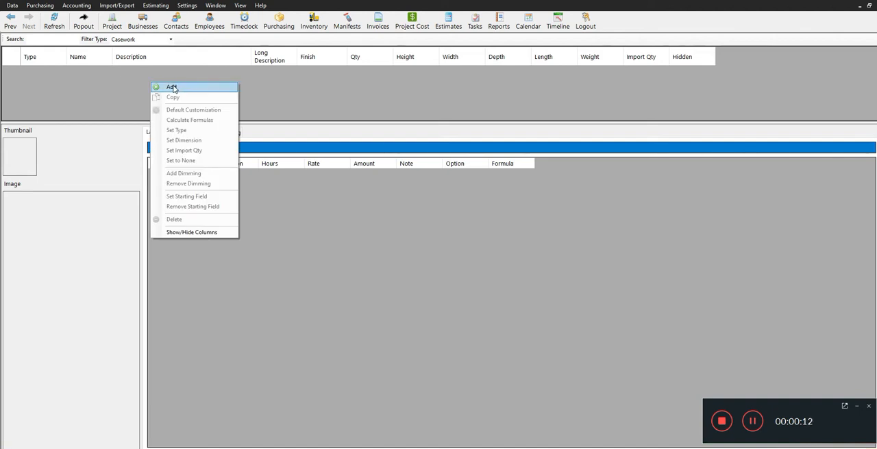
# - Start a new product, create the product type BASE CABINETS and assign it to the product
pyautogui.click(171, 88)
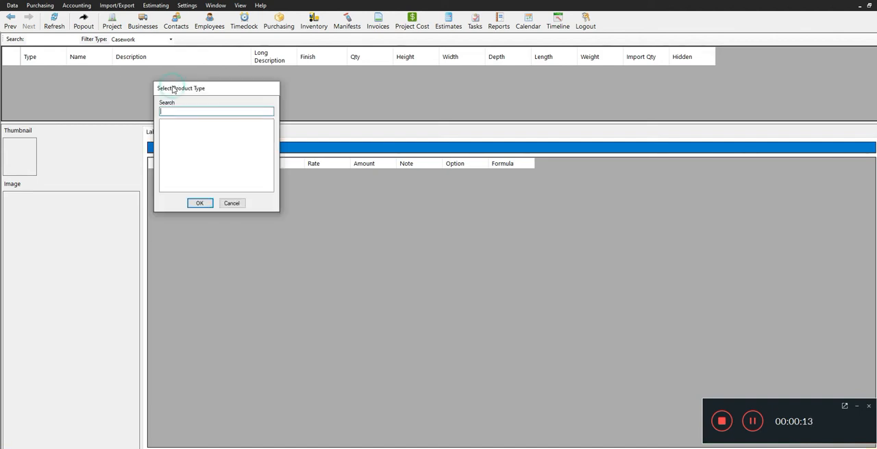
pyautogui.rightClick(189, 135)
pyautogui.moveTo(212, 136)
pyautogui.click(259, 137)
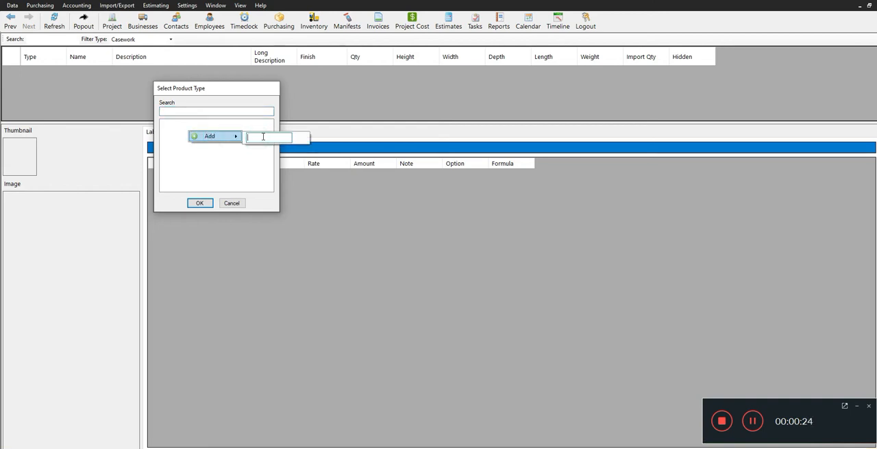
pyautogui.write('BASE CABINETS')
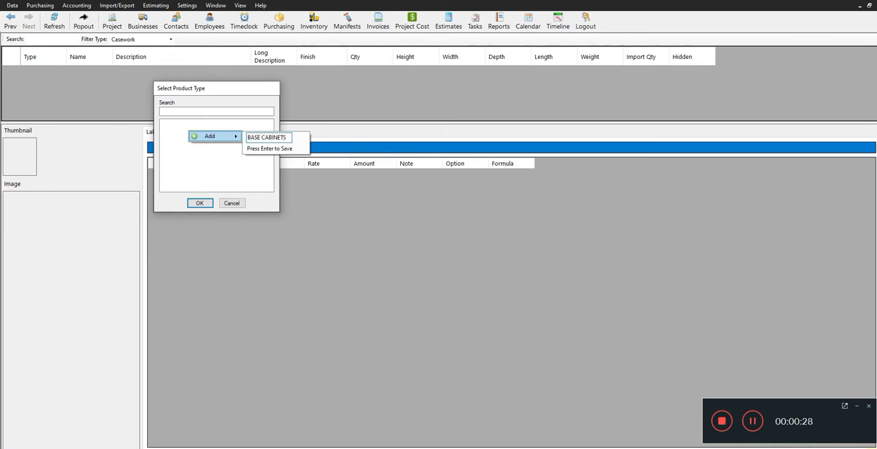
pyautogui.press('Return')
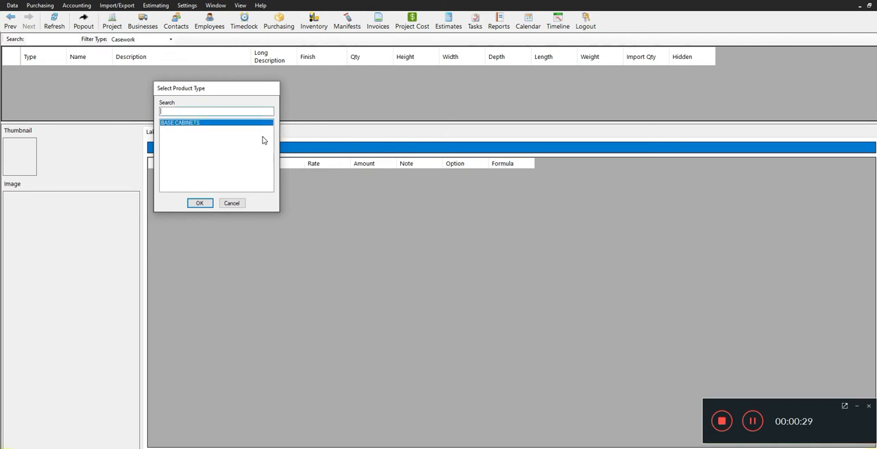
pyautogui.click(199, 203)
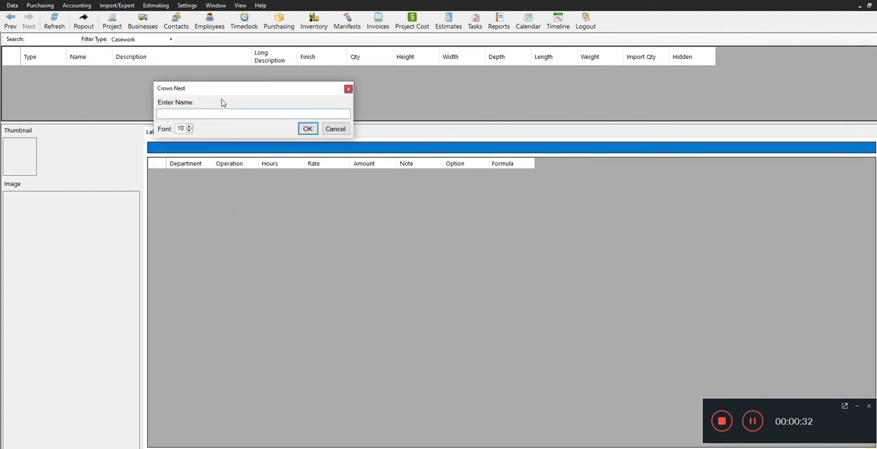
# - Name the new product BASE 1 DR and enter the description BASE 1 DOOR CABINET
pyautogui.click(192, 114)
pyautogui.write('BASE 1 DR')
pyautogui.click(307, 129)
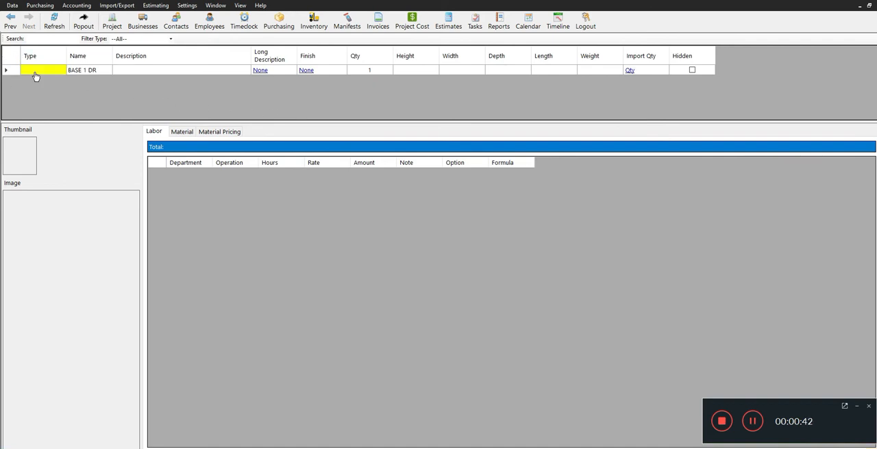
pyautogui.moveTo(68, 50); pyautogui.dragTo(69, 50)
pyautogui.doubleClick(68, 50)
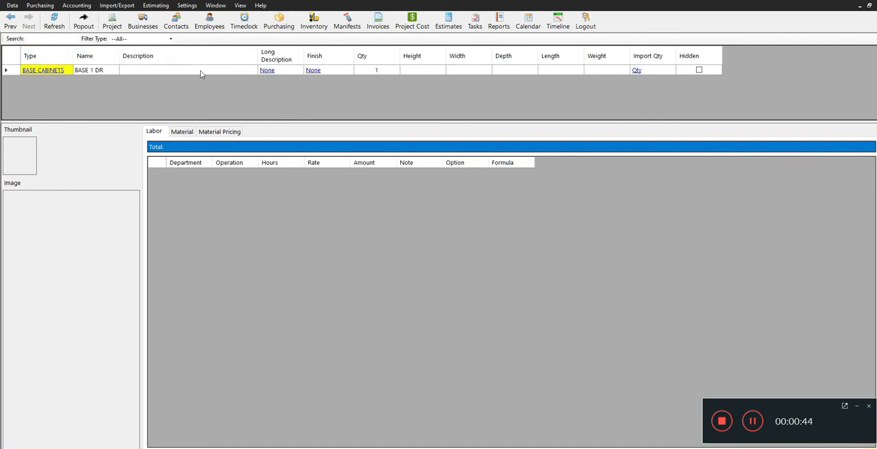
pyautogui.click(146, 71)
pyautogui.write('BASE 1 DOOR CABINET')
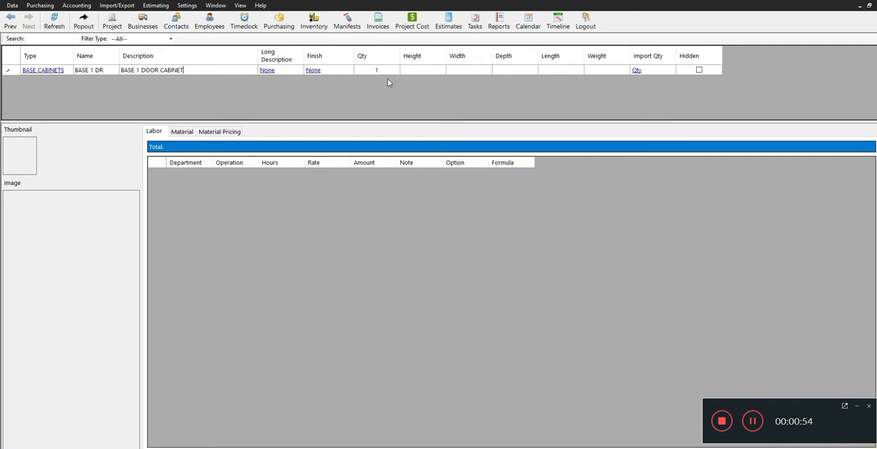
# - Set the BASE 1 DR cabinet's height to 32, width to 23 and depth to 24
pyautogui.click(433, 72)
pyautogui.write('32')
pyautogui.press('Tab')
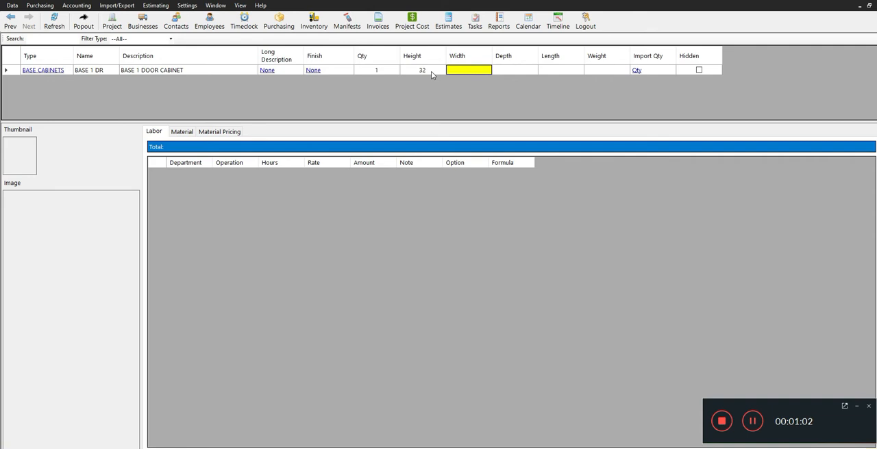
pyautogui.write('23')
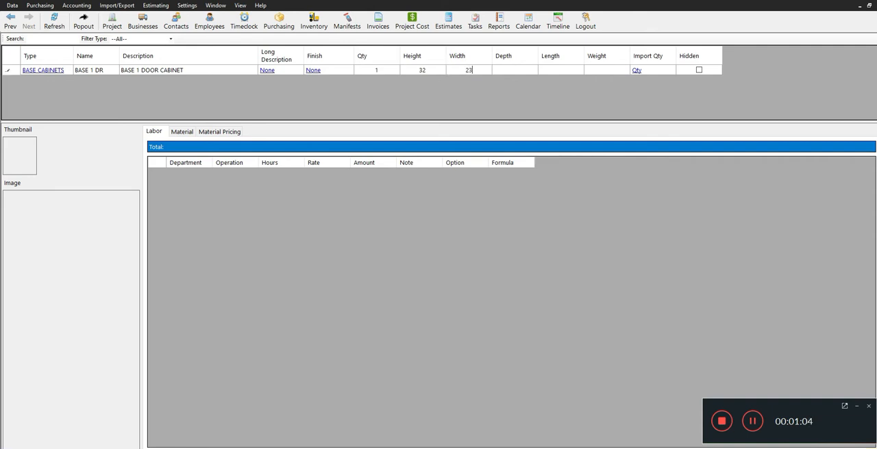
pyautogui.press('Tab')
pyautogui.write('24')
pyautogui.click(214, 71)
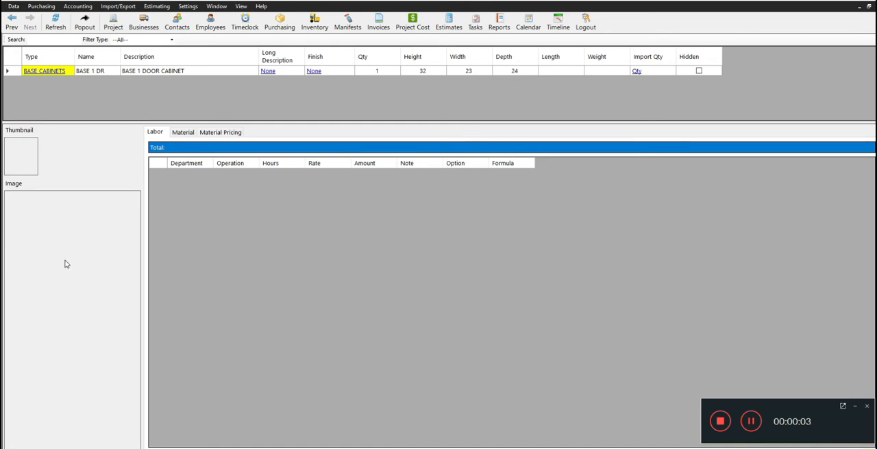
# - Load BASE 1 DR.bmp from the Product Library folder as the product's main image
pyautogui.rightClick(59, 207)
pyautogui.click(79, 209)
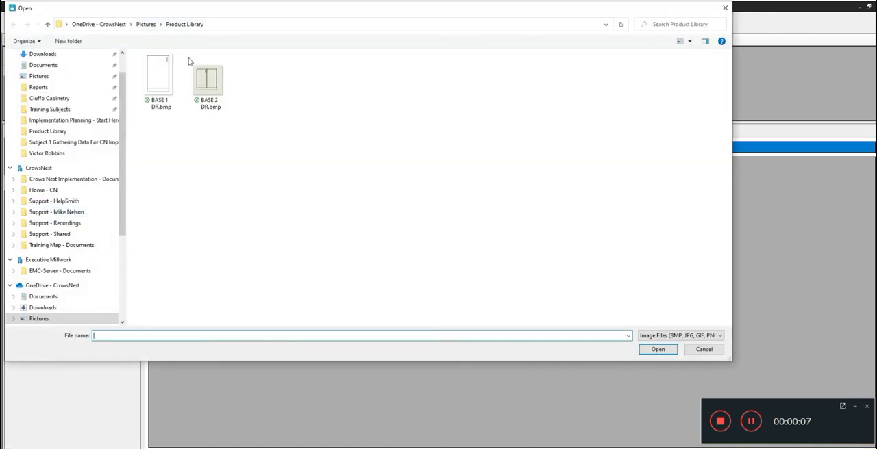
pyautogui.click(162, 79)
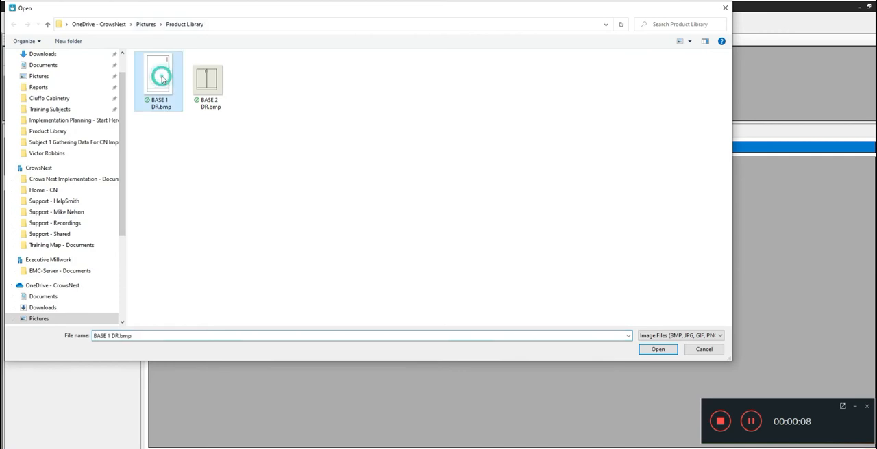
pyautogui.click(660, 351)
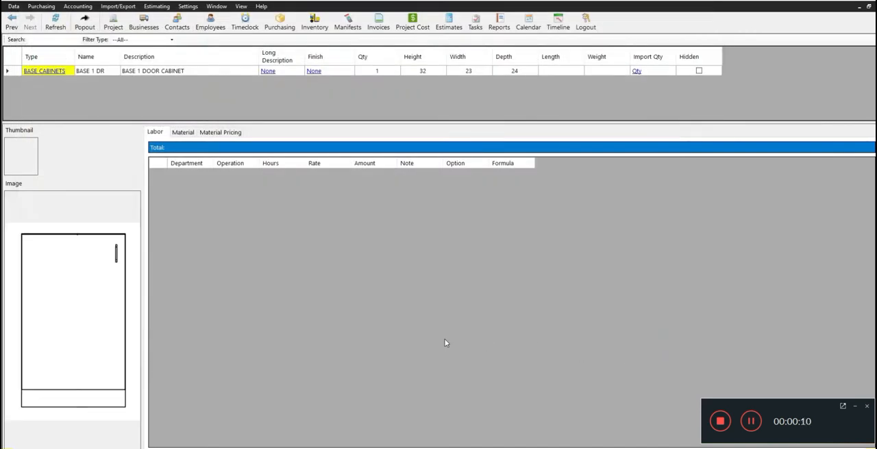
# - Load BASE 1 DR.bmp from the Product Library folder as the product's thumbnail
pyautogui.rightClick(22, 153)
pyautogui.click(46, 155)
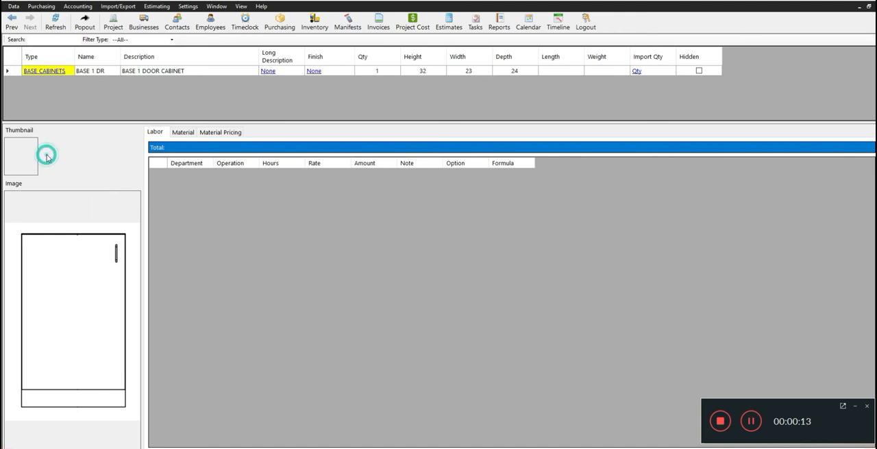
pyautogui.click(159, 75)
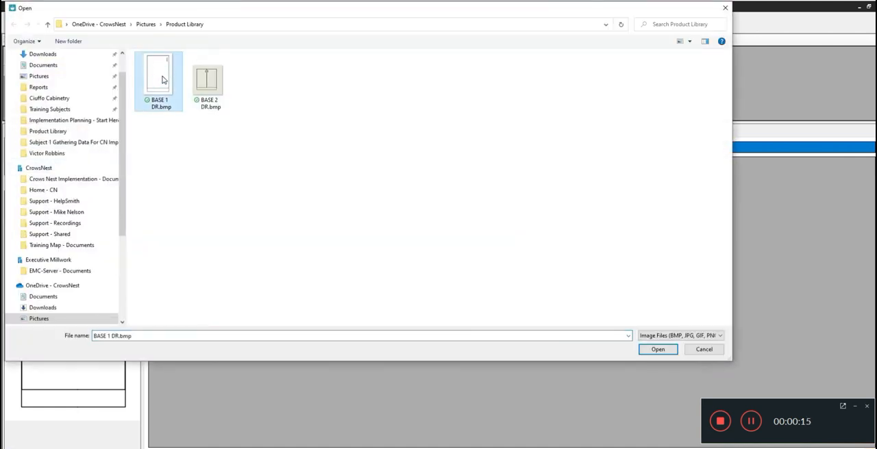
pyautogui.click(657, 351)
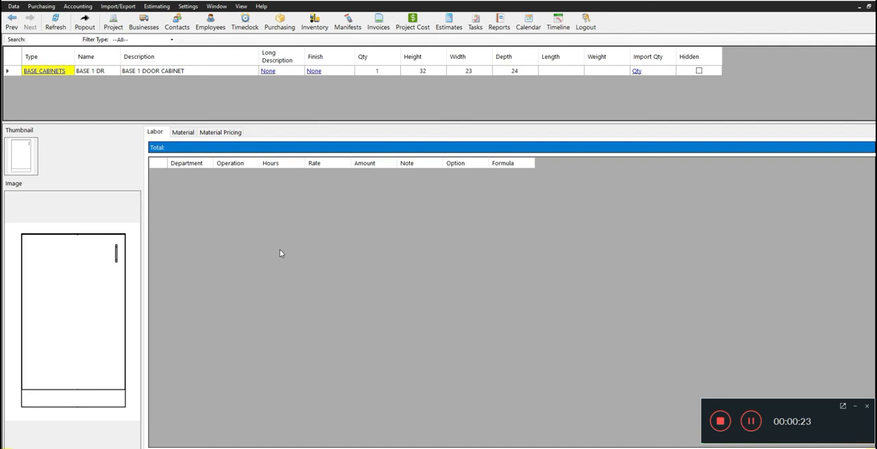
# - Add the Box Shop department to the product's labor and set its hours to 1.37
pyautogui.rightClick(176, 187)
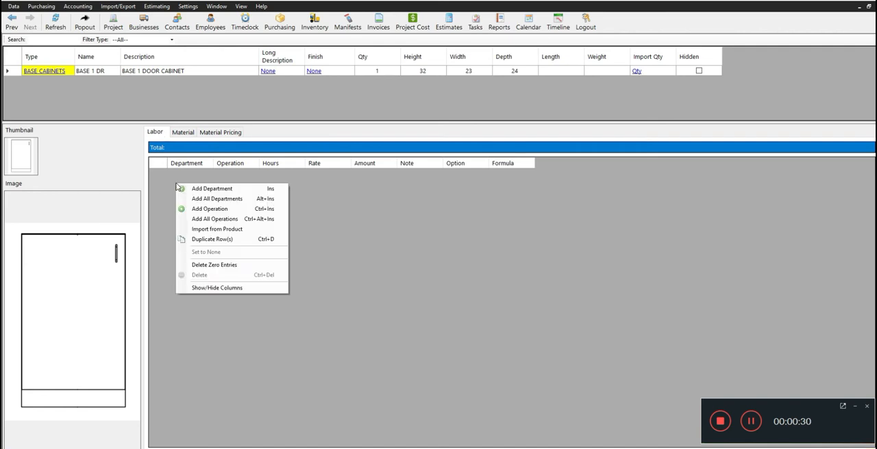
pyautogui.click(228, 190)
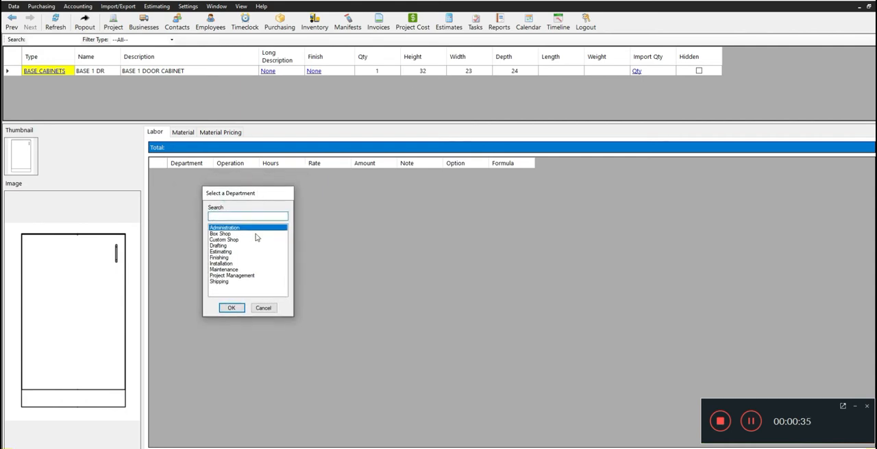
pyautogui.click(231, 235)
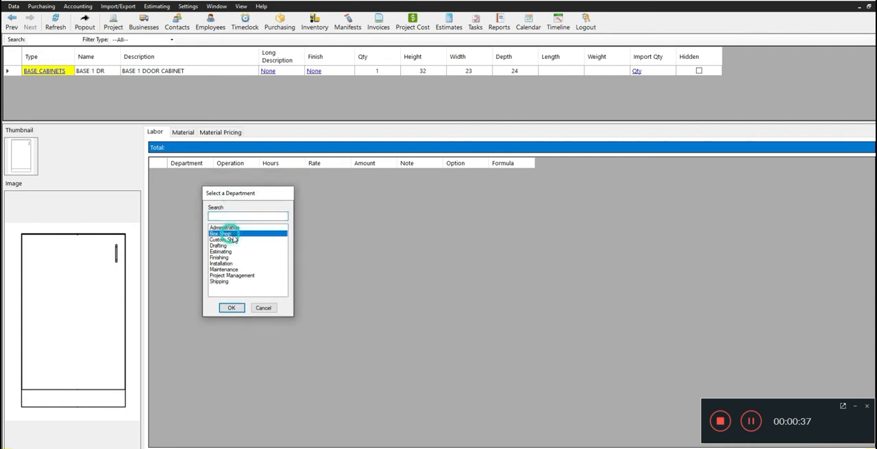
pyautogui.click(232, 308)
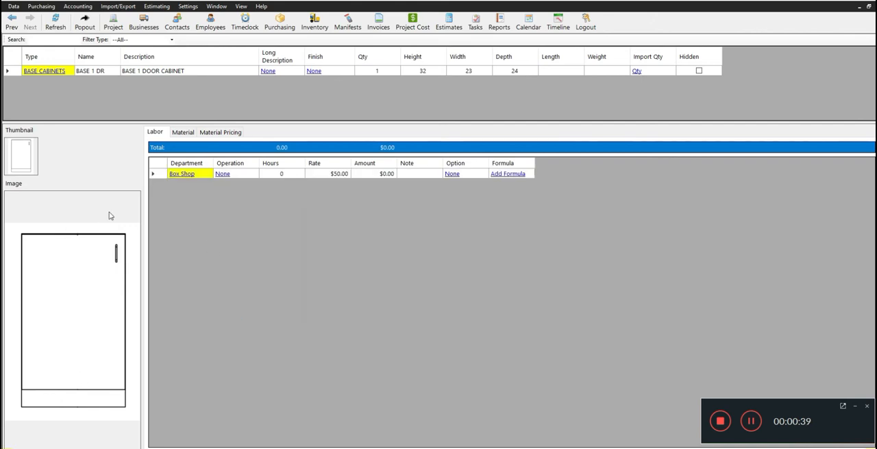
pyautogui.click(280, 175)
pyautogui.write('1.37')
pyautogui.press('Return')
# - Add the Installation department to the product's labor with 1 hour
pyautogui.rightClick(201, 190)
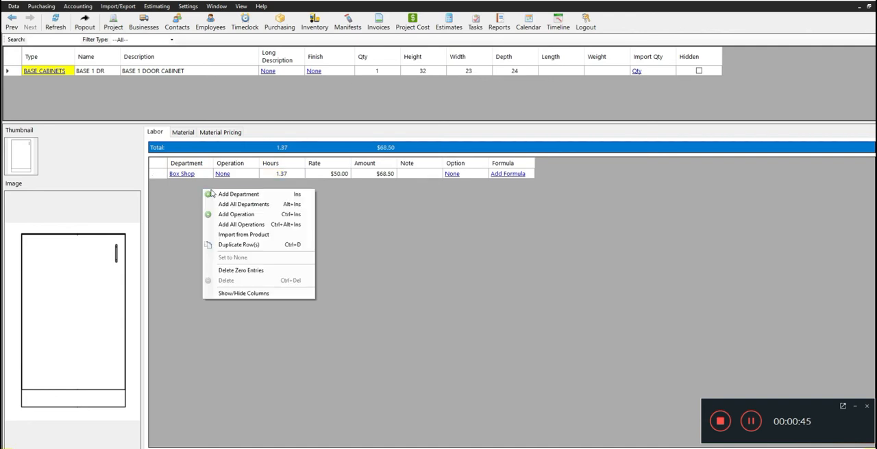
pyautogui.click(247, 195)
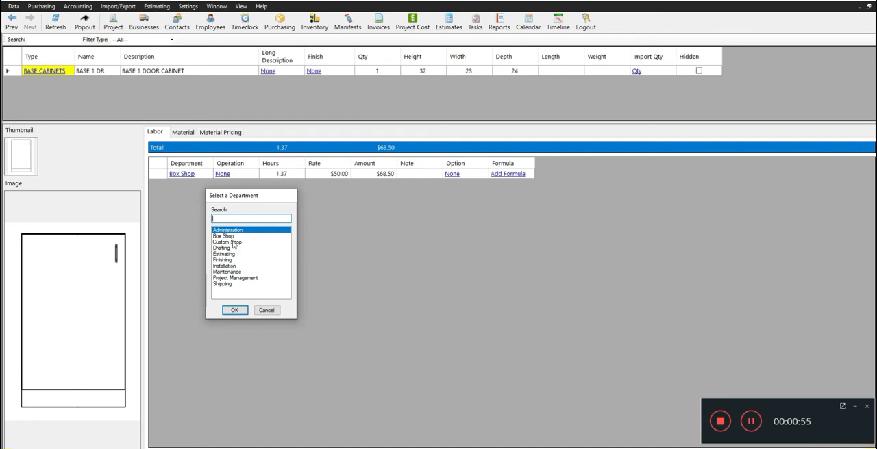
pyautogui.click(224, 266)
pyautogui.click(233, 311)
pyautogui.click(279, 185)
pyautogui.write('1')
# - Add the Drafting department to the product's labor and set its hours to 0.65
pyautogui.rightClick(233, 212)
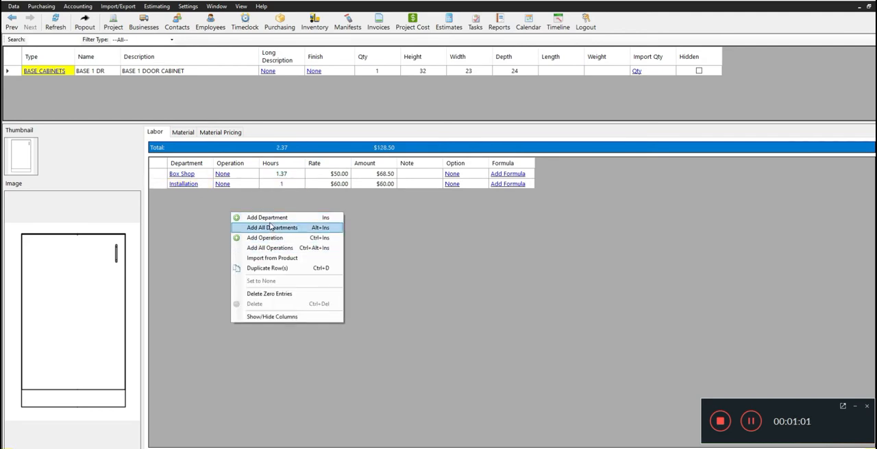
pyautogui.click(272, 218)
pyautogui.click(257, 271)
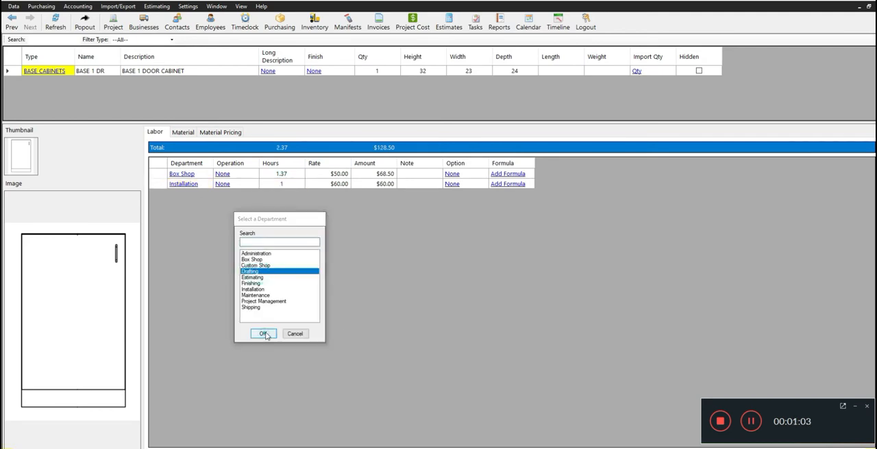
pyautogui.click(263, 333)
pyautogui.click(284, 184)
pyautogui.write('0.65')
pyautogui.press('Return')
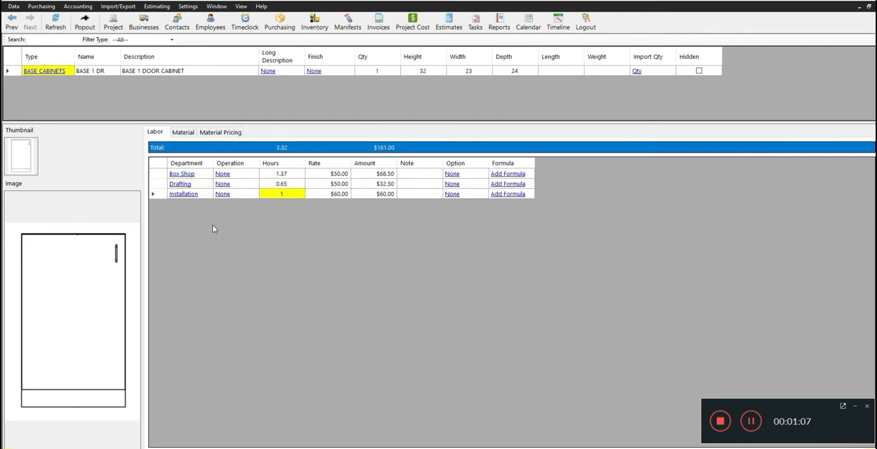
pyautogui.rightClick(189, 238)
pyautogui.click(239, 265)
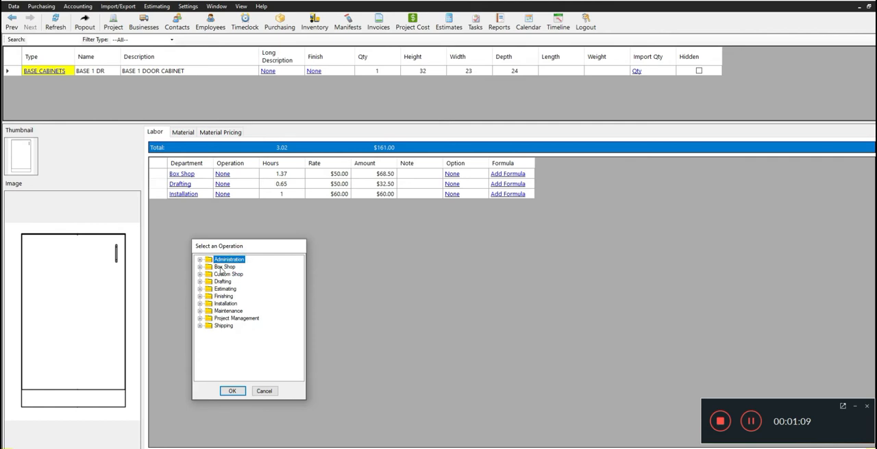
pyautogui.click(260, 390)
# - Add the Shipping department to the product's labor and set its hours to 0.35
pyautogui.rightClick(252, 239)
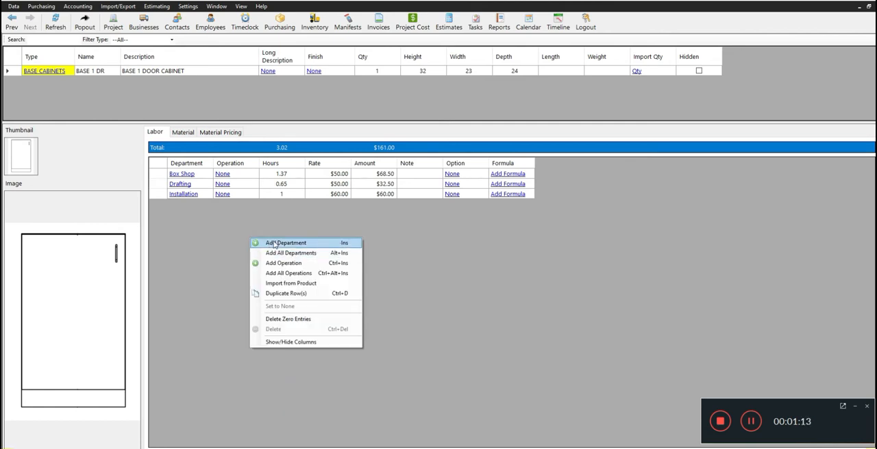
pyautogui.click(274, 245)
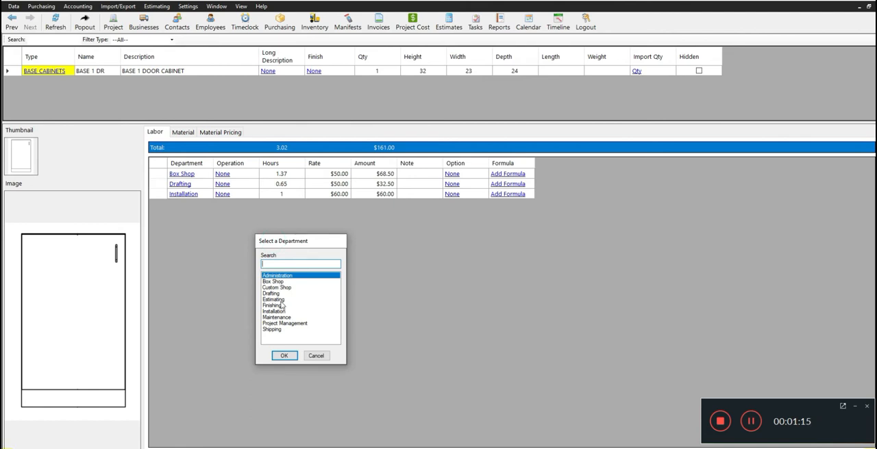
pyautogui.click(274, 329)
pyautogui.click(284, 356)
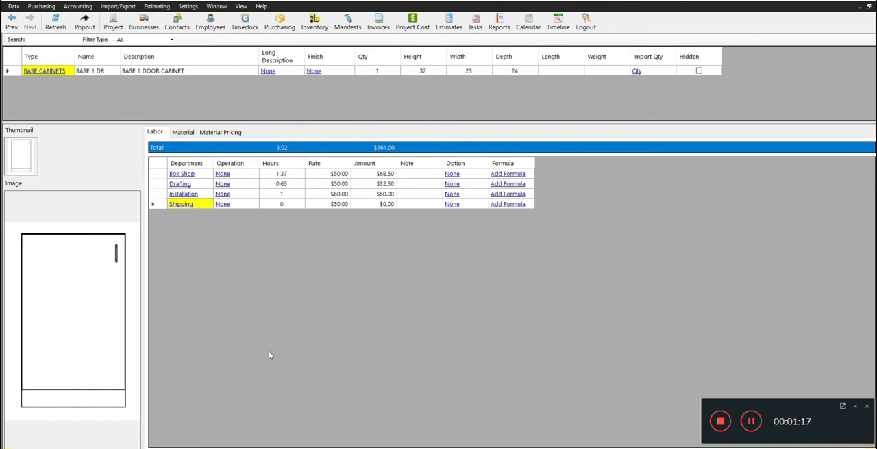
pyautogui.click(281, 204)
pyautogui.write('0.35')
pyautogui.press('Return')
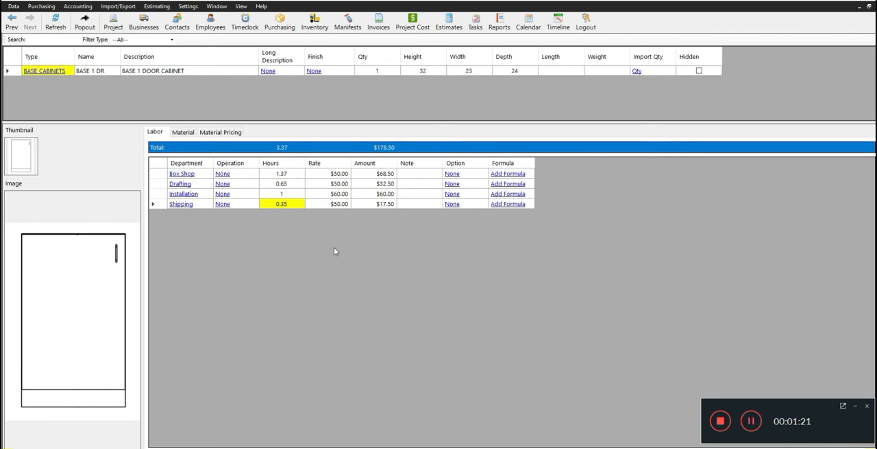
# - Examine where the labor rates come from by opening the labor options and expanding the Installation category
pyautogui.click(344, 175)
pyautogui.moveTo(344, 175)
pyautogui.mouseDown()
pyautogui.moveTo(340, 209)
pyautogui.moveTo(308, 175)
pyautogui.mouseUp()
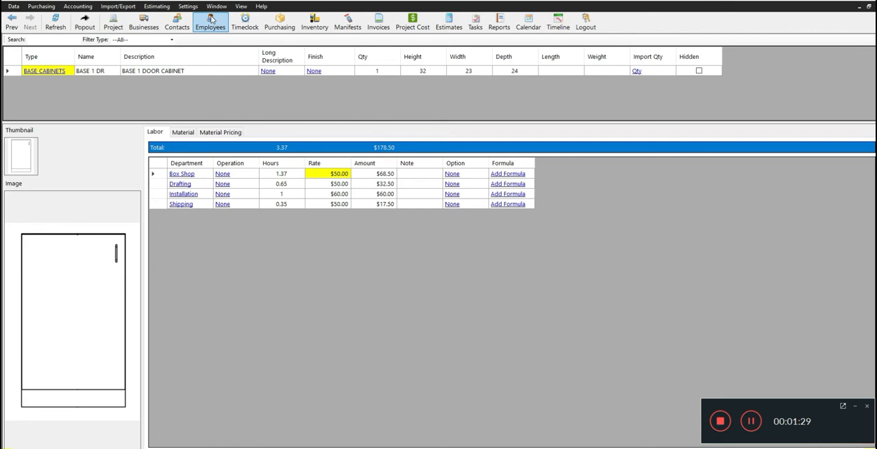
pyautogui.click(188, 6)
pyautogui.click(195, 17)
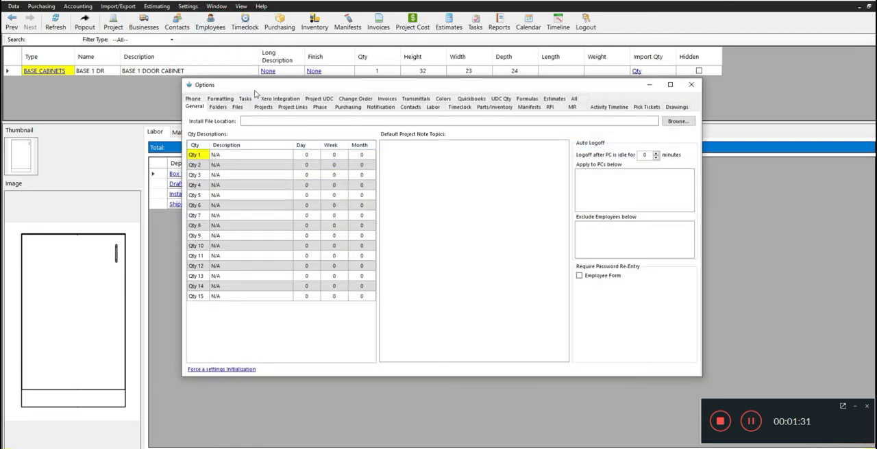
pyautogui.click(433, 107)
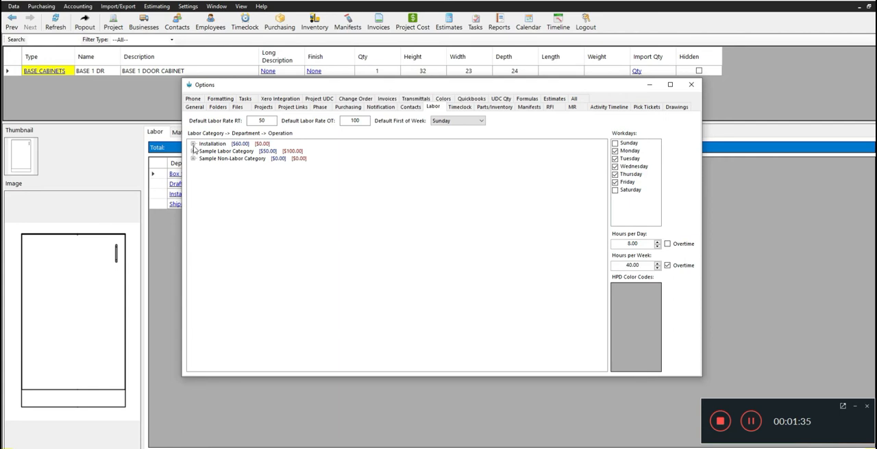
pyautogui.click(193, 144)
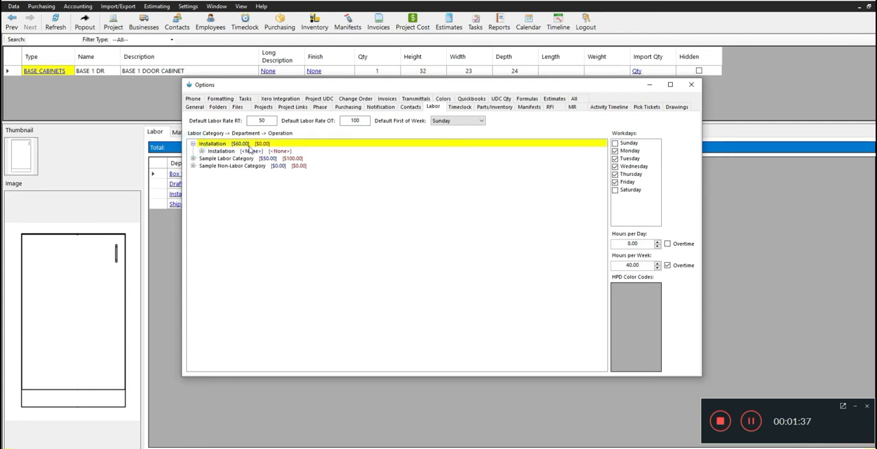
# - Expand the Sample Labor Category to examine its department rates, and close the options
pyautogui.click(193, 159)
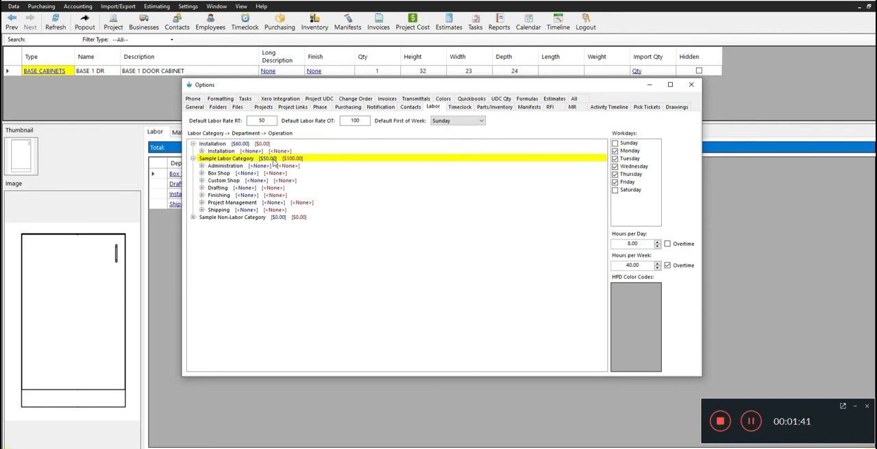
pyautogui.click(691, 85)
pyautogui.click(343, 194)
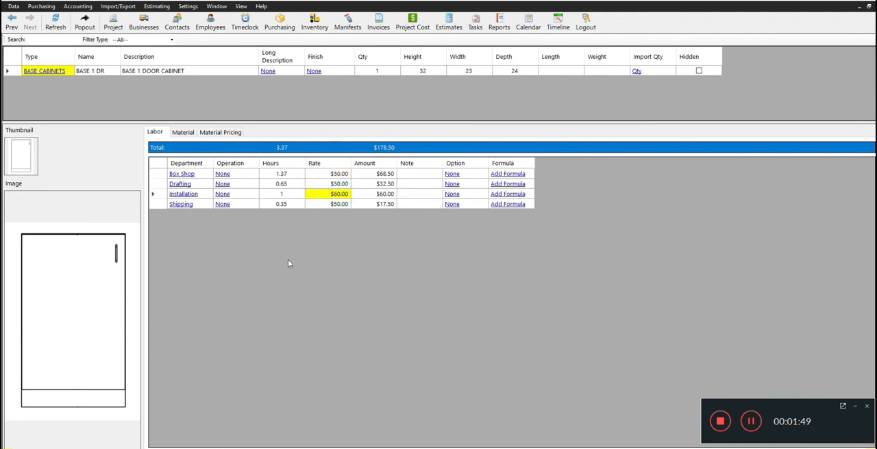
# - Add the part 3/4" White Melamine 4x8 PB Core to the product's material list
pyautogui.click(184, 133)
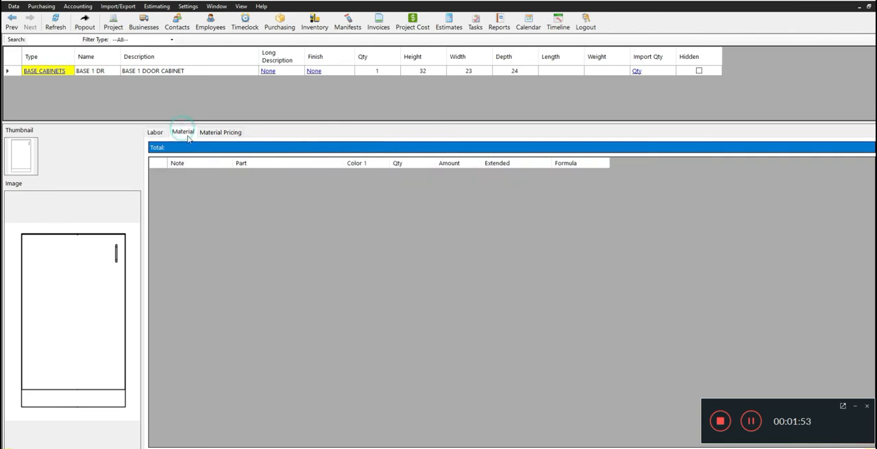
pyautogui.rightClick(210, 184)
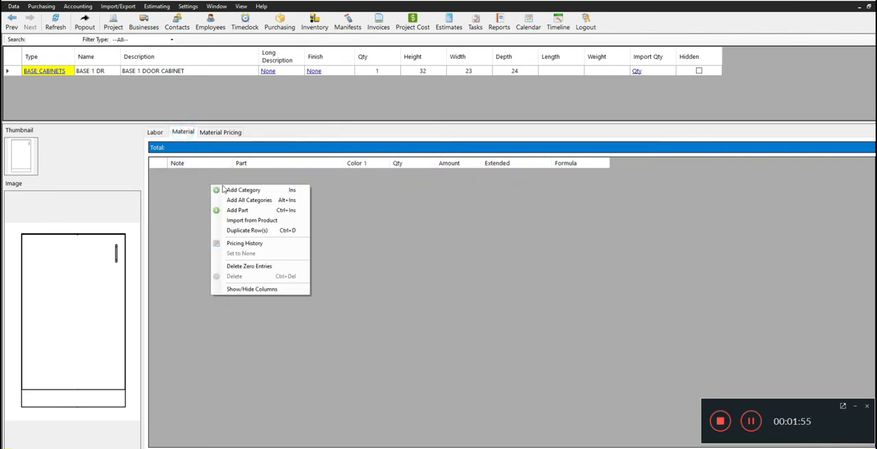
pyautogui.click(247, 211)
pyautogui.moveTo(293, 193); pyautogui.dragTo(315, 189)
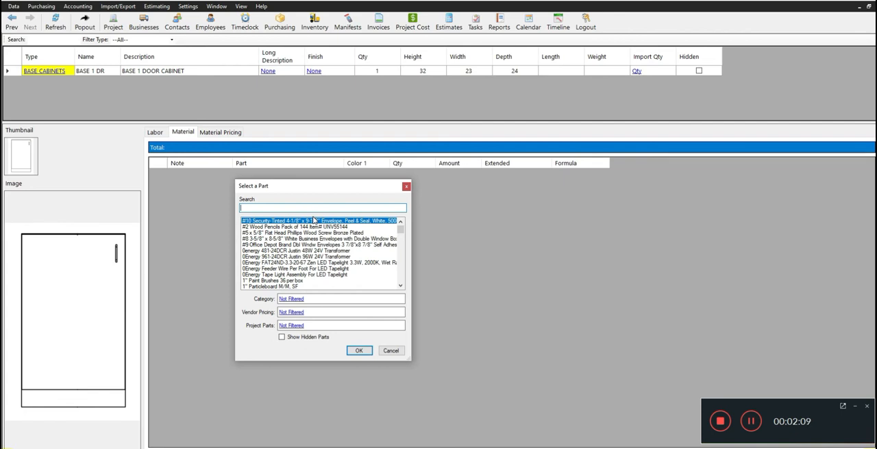
pyautogui.write('3')
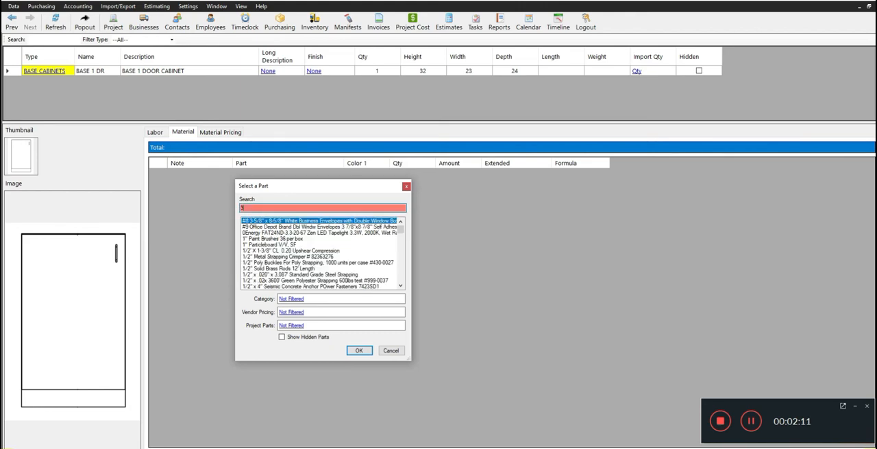
pyautogui.write('/4 white mel')
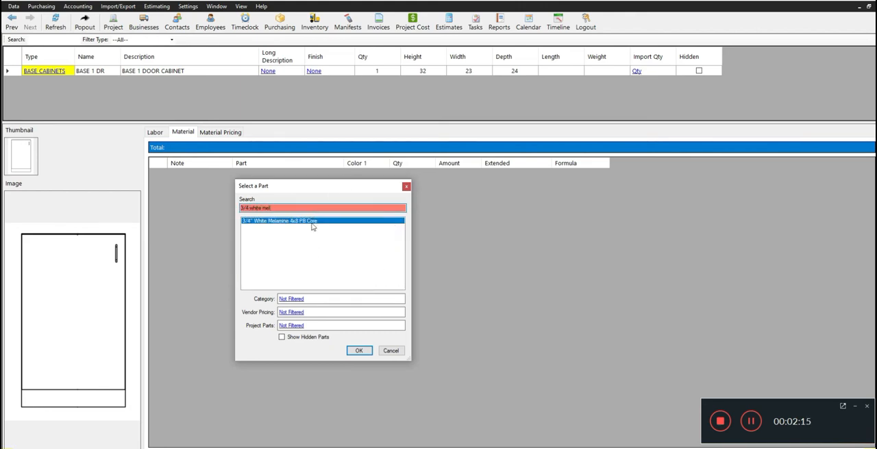
pyautogui.click(358, 351)
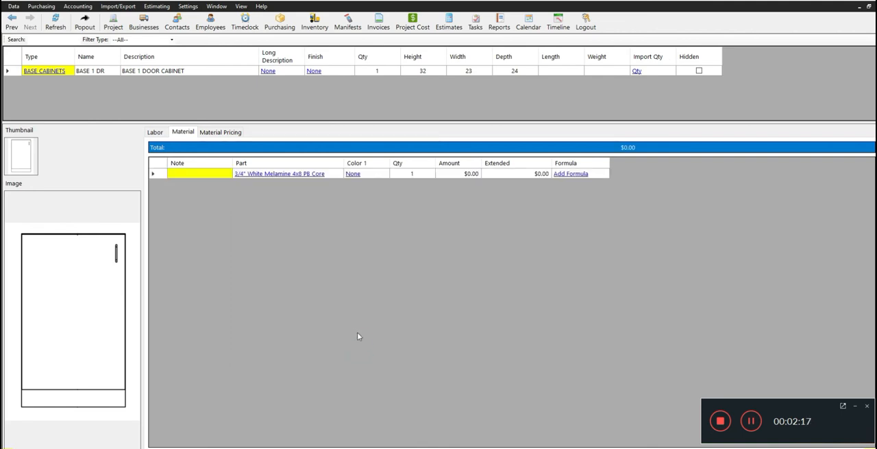
# - Enter "Sides" as the note of the white melamine material row
pyautogui.click(183, 176)
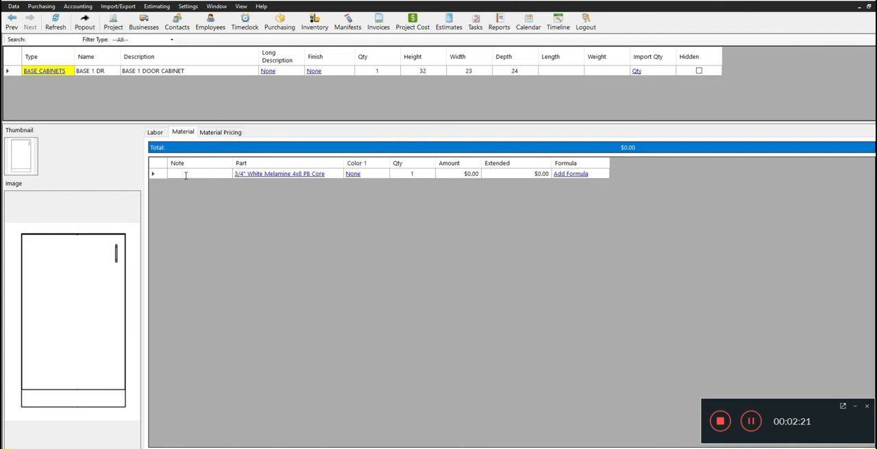
pyautogui.write('Sides')
pyautogui.click(368, 207)
# - Start a quantity formula for the Sides row as (Height * Depth * 2) and evaluate it
pyautogui.click(572, 174)
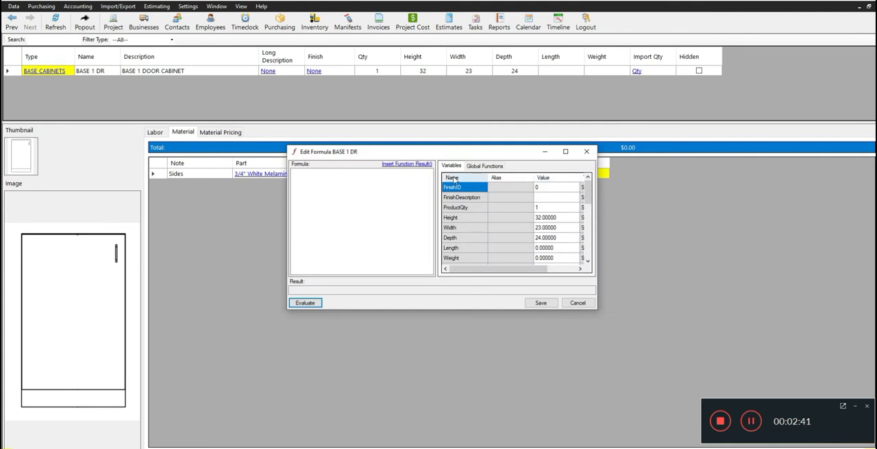
pyautogui.moveTo(368, 152); pyautogui.dragTo(294, 196)
pyautogui.click(239, 223)
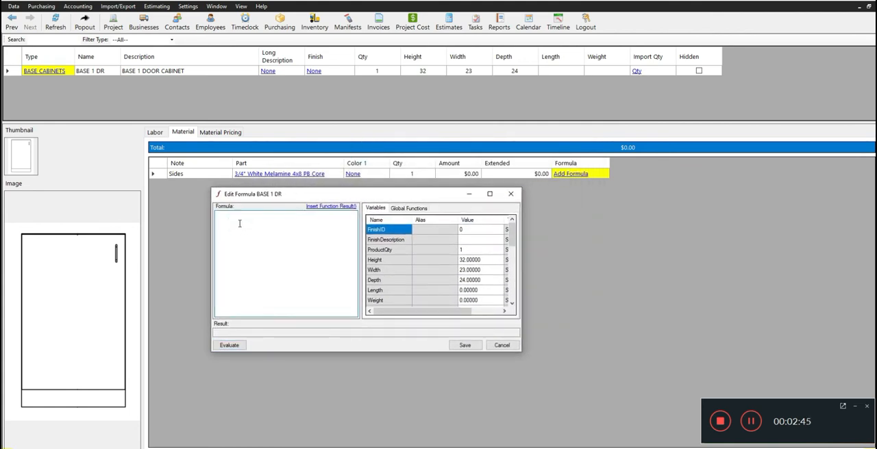
pyautogui.write('(')
pyautogui.write('HEight * Depth * 2')
pyautogui.click(226, 346)
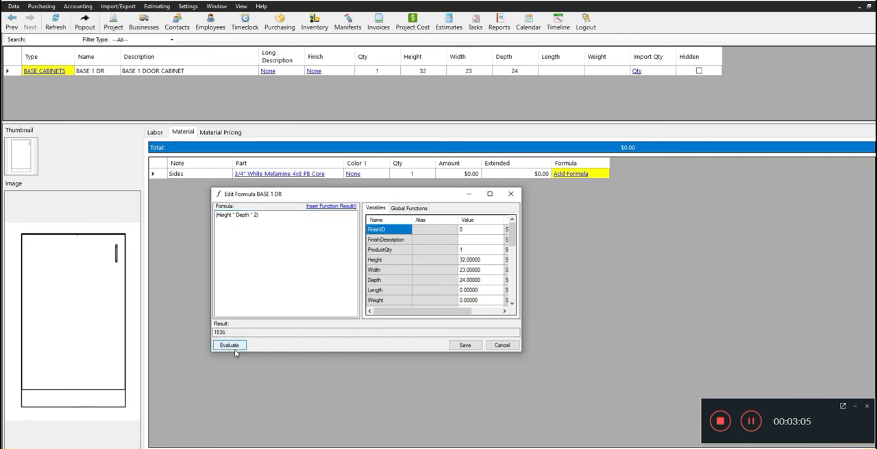
pyautogui.click(231, 332)
pyautogui.doubleClick(231, 332)
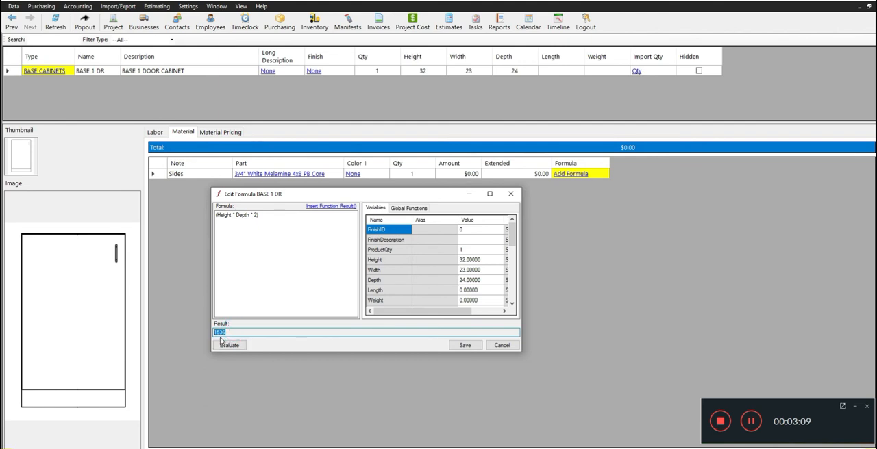
# - Convert the Sides formula to square feet as ((Height * Depth * 2))/144 and evaluate it
pyautogui.click(274, 239)
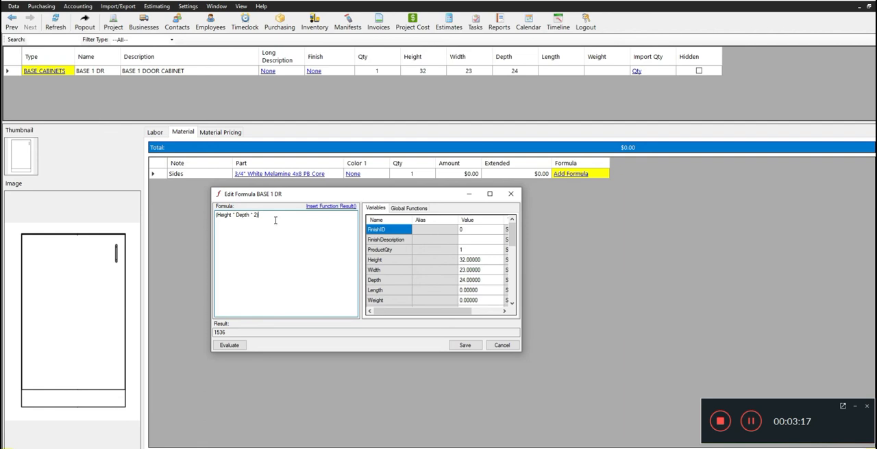
pyautogui.moveTo(271, 215); pyautogui.dragTo(209, 224)
pyautogui.click(262, 215)
pyautogui.write('(')
pyautogui.write('/144')
pyautogui.click(230, 346)
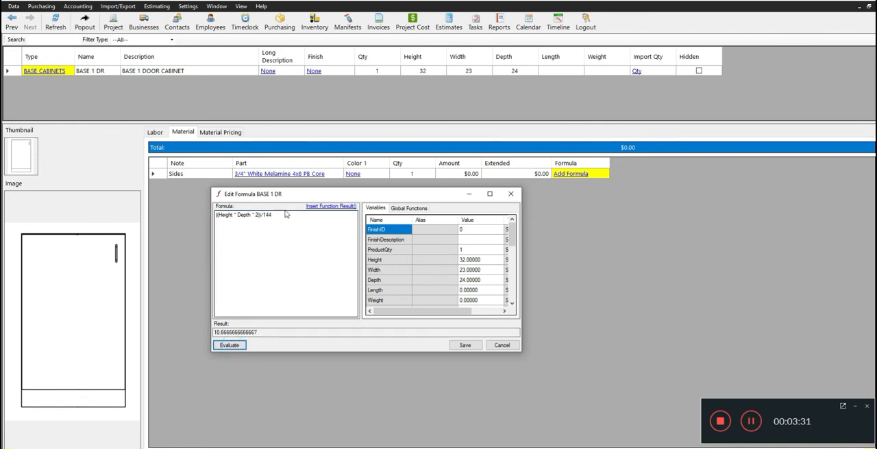
pyautogui.click(264, 332)
pyautogui.doubleClick(264, 332)
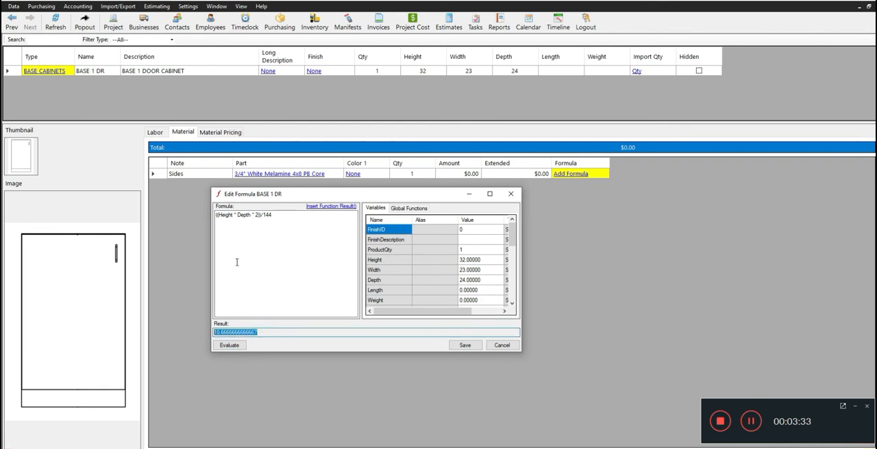
pyautogui.doubleClick(257, 333)
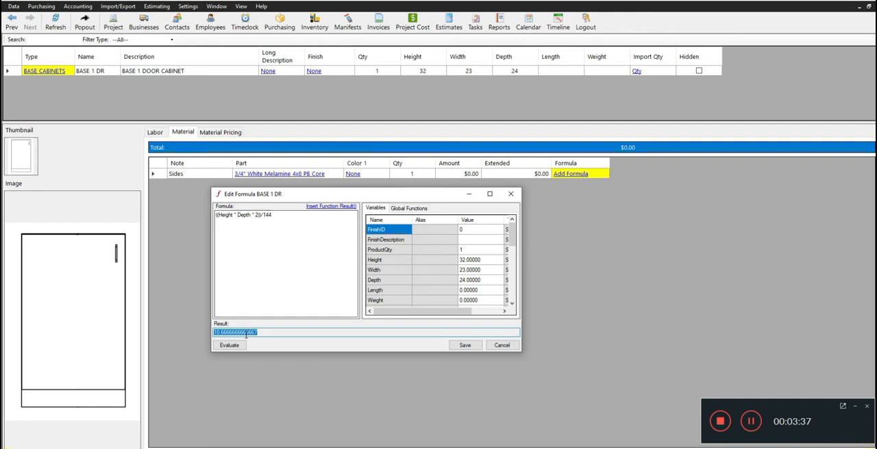
# - Divide the Sides formula by the 32-square-foot sheet size as (((Height * Depth * 2))/144)/32 and evaluate it
pyautogui.click(277, 215)
pyautogui.write(')')
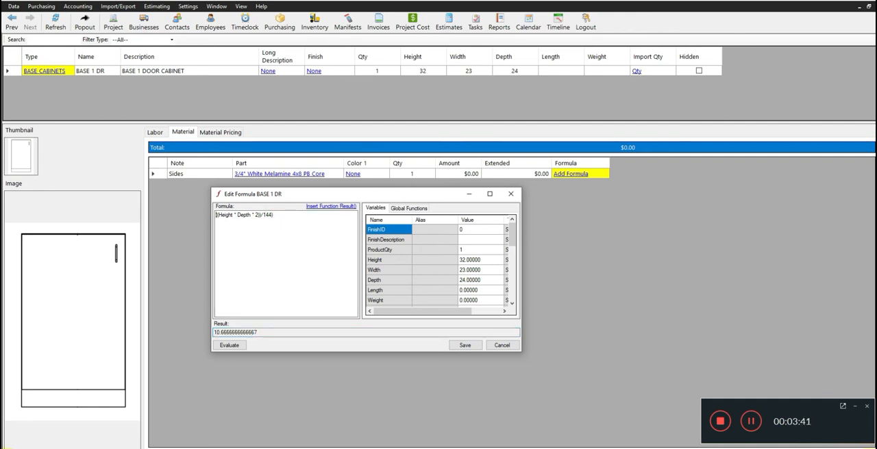
pyautogui.write('(')
pyautogui.press('End')
pyautogui.write('/32')
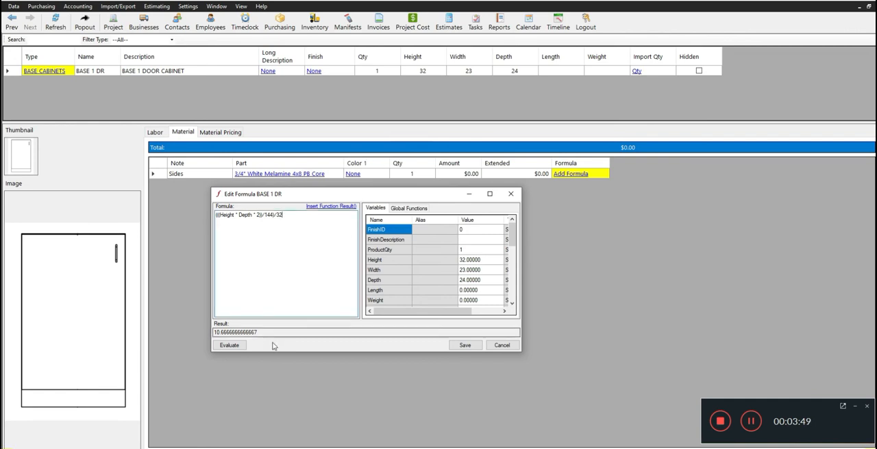
pyautogui.click(236, 346)
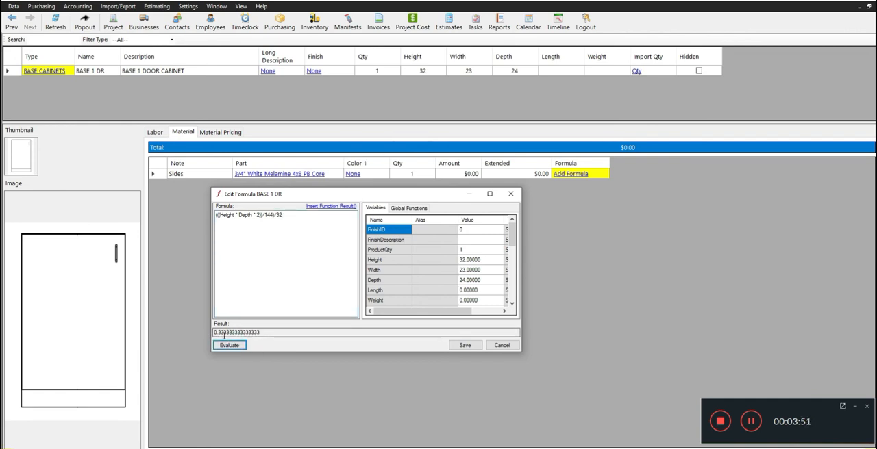
pyautogui.moveTo(265, 330); pyautogui.dragTo(196, 330)
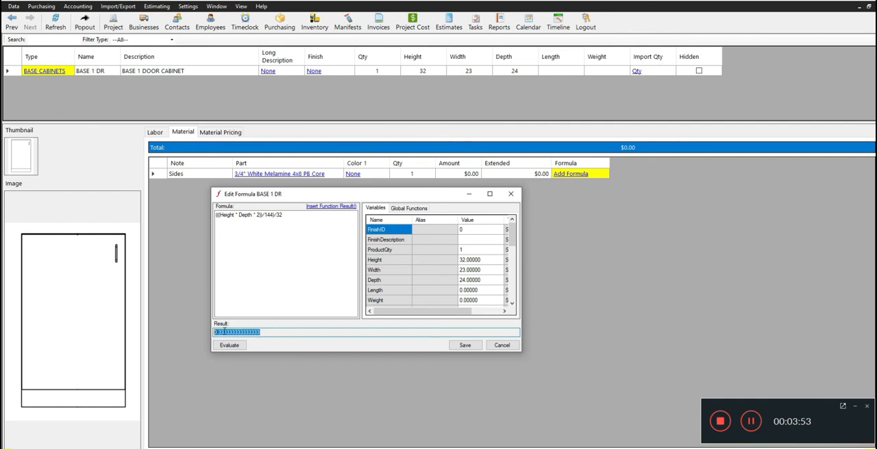
pyautogui.click(252, 332)
pyautogui.moveTo(223, 332); pyautogui.dragTo(278, 332)
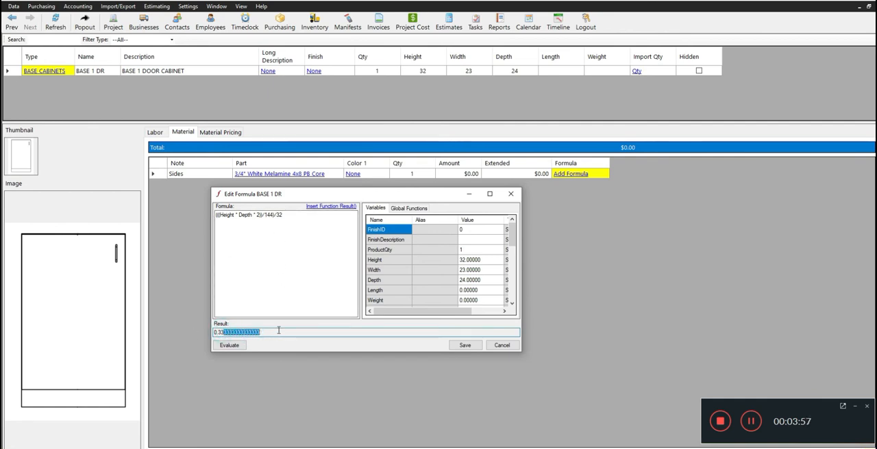
# - Round the Sides formula to two decimals as Round((((Height * Depth * 2))/144)/32,2), evaluate it, and save it without recalculating the product on all estimates
pyautogui.click(218, 217)
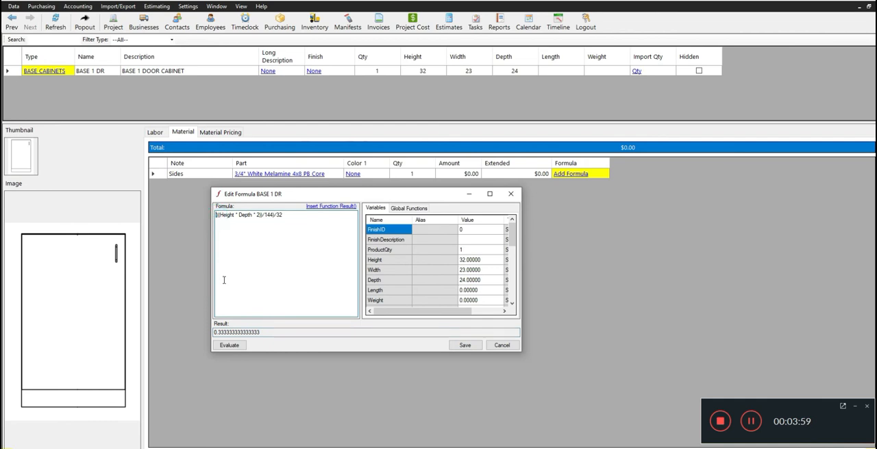
pyautogui.write('Round')
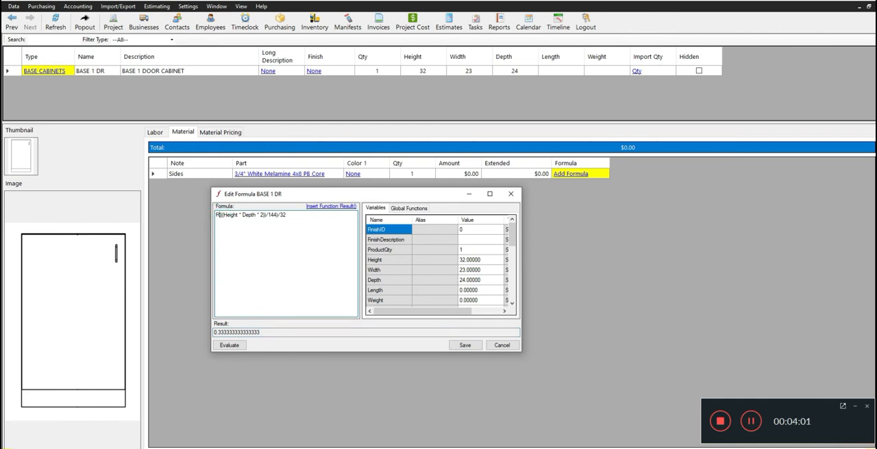
pyautogui.write('(')
pyautogui.click(300, 217)
pyautogui.write(')')
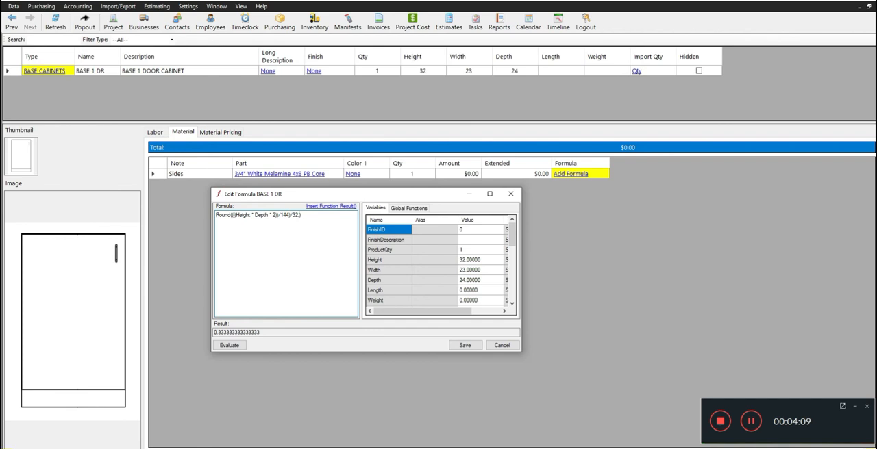
pyautogui.write('.2')
pyautogui.click(229, 345)
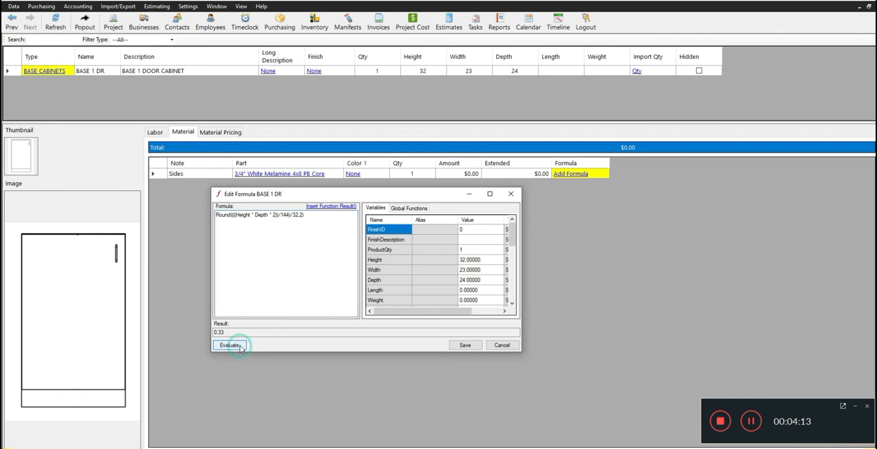
pyautogui.moveTo(240, 334); pyautogui.dragTo(197, 331)
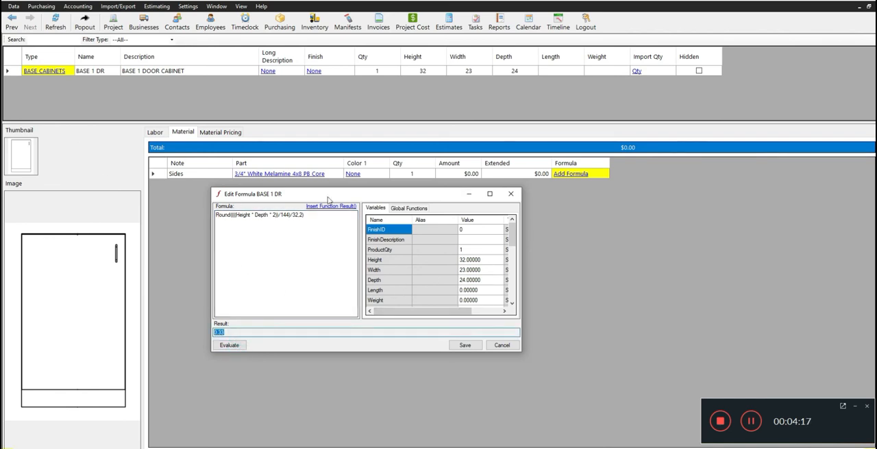
pyautogui.click(464, 347)
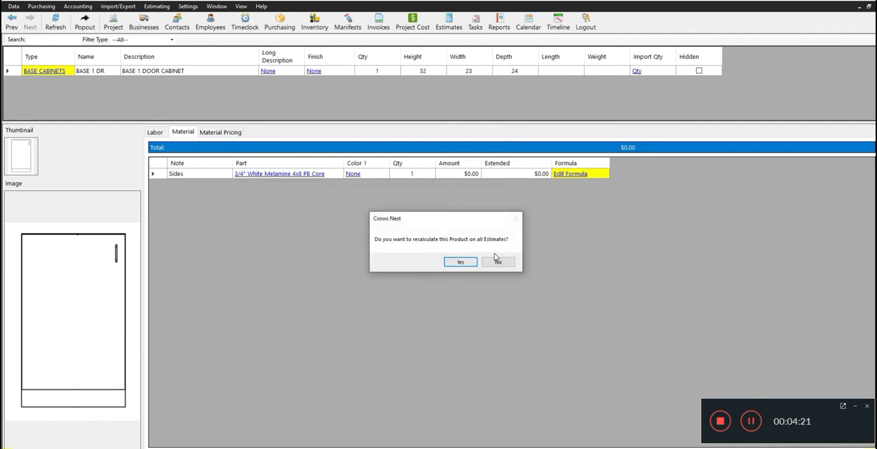
pyautogui.click(497, 261)
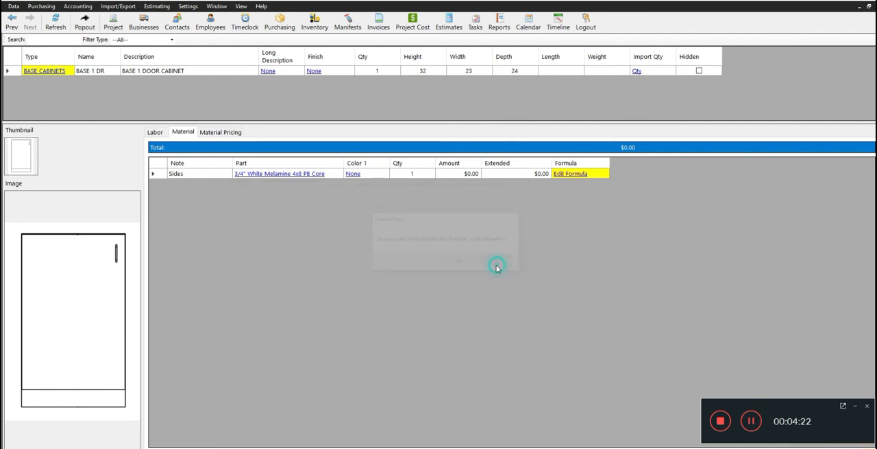
# - Duplicate the Sides material row and set the copy's note to "Top & Bottom"
pyautogui.rightClick(223, 175)
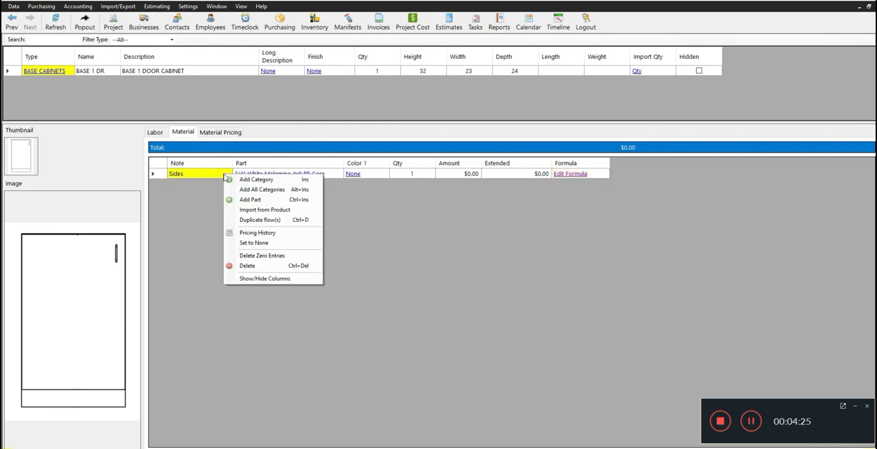
pyautogui.click(266, 220)
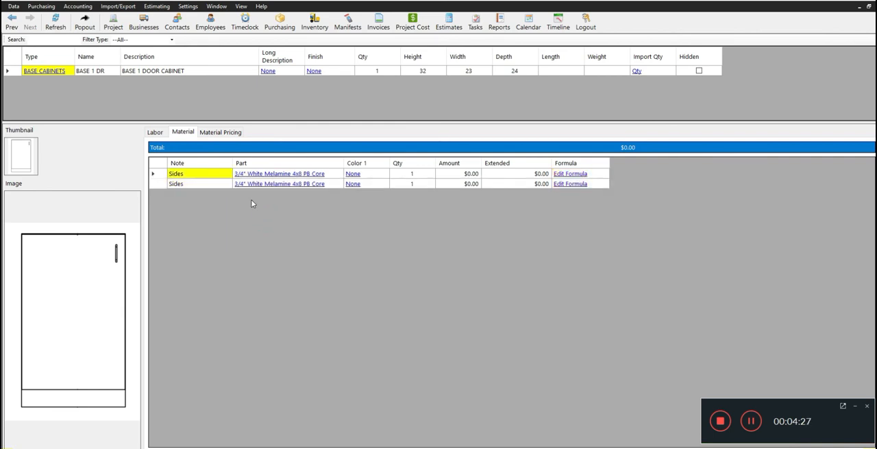
pyautogui.click(206, 183)
pyautogui.click(195, 182)
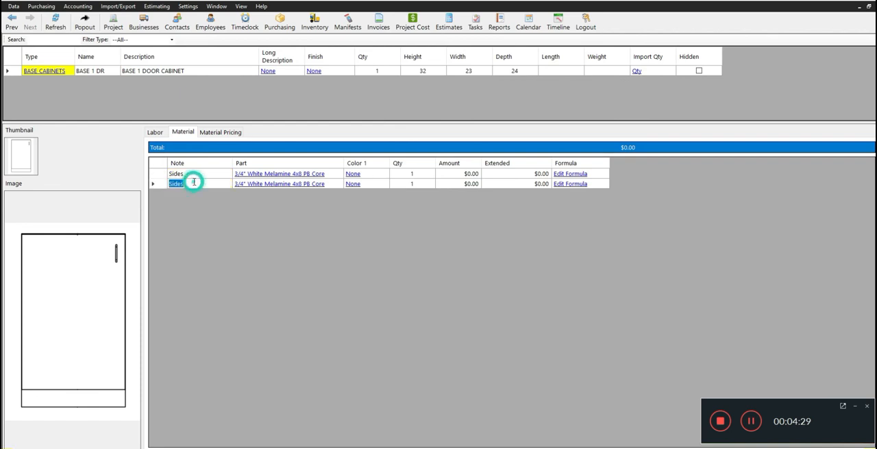
pyautogui.write('T')
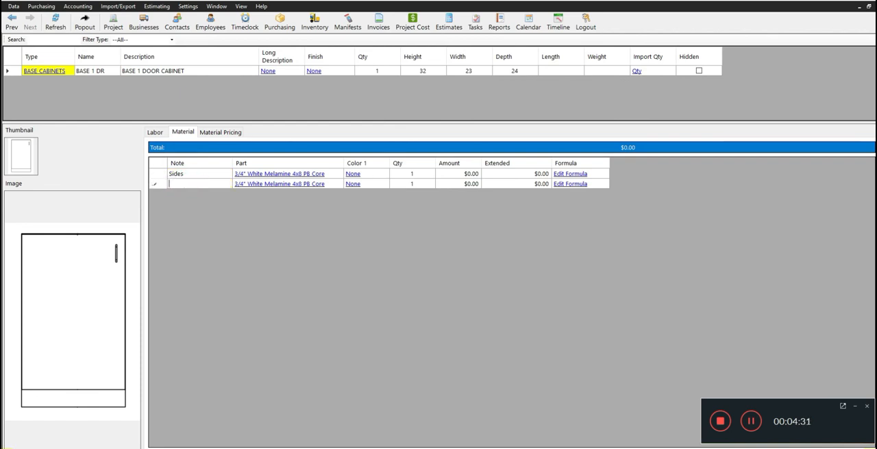
pyautogui.write('Top & Bottom')
# - Replace Depth with Width in the Top & Bottom row's material formula
pyautogui.click(562, 185)
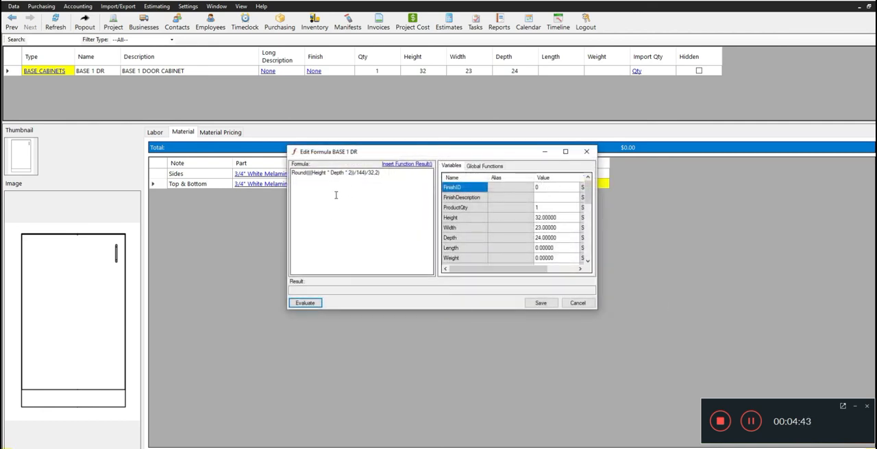
pyautogui.click(346, 173)
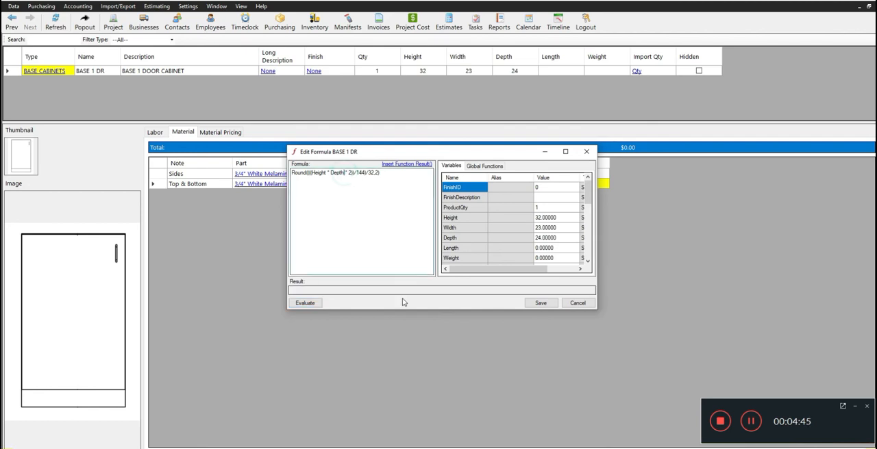
pyautogui.press('BackSpace')
pyautogui.press('BackSpace')
pyautogui.press('BackSpace')
pyautogui.press('BackSpace')
pyautogui.press('BackSpace')
pyautogui.write('Width')
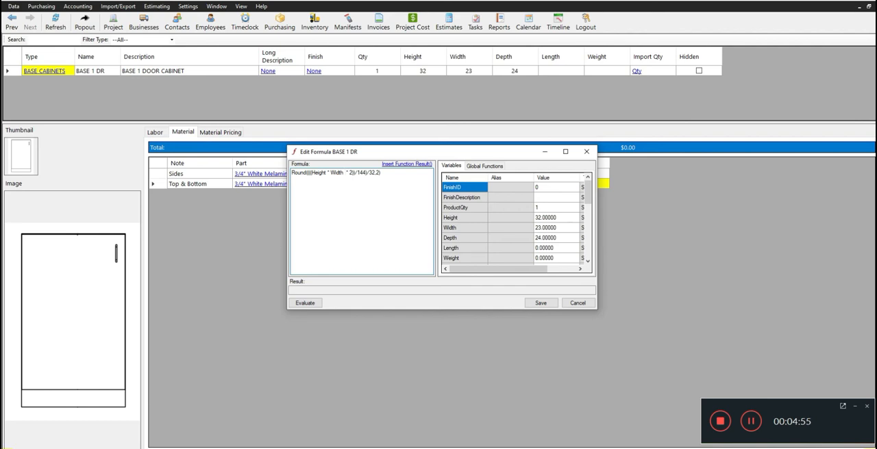
pyautogui.write(' - 1.5)')
# - Subtract 1.5 from the width in the Top & Bottom formula, grouping it as (Width - 1.5)
pyautogui.press('Left')
pyautogui.press('Left')
pyautogui.press('Left')
pyautogui.write('(')
pyautogui.click(363, 174)
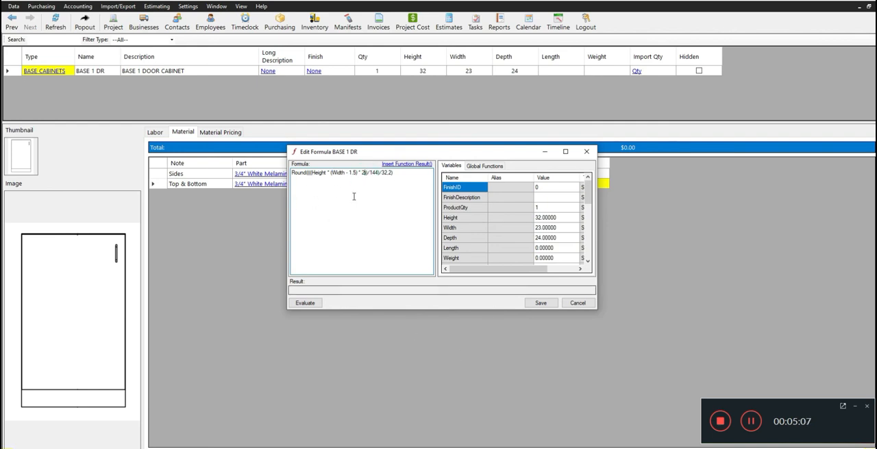
# - Evaluate the Top & Bottom formula and save it without recalculating the product on all estimates
pyautogui.moveTo(398, 173); pyautogui.dragTo(296, 173)
pyautogui.click(305, 303)
pyautogui.doubleClick(296, 290)
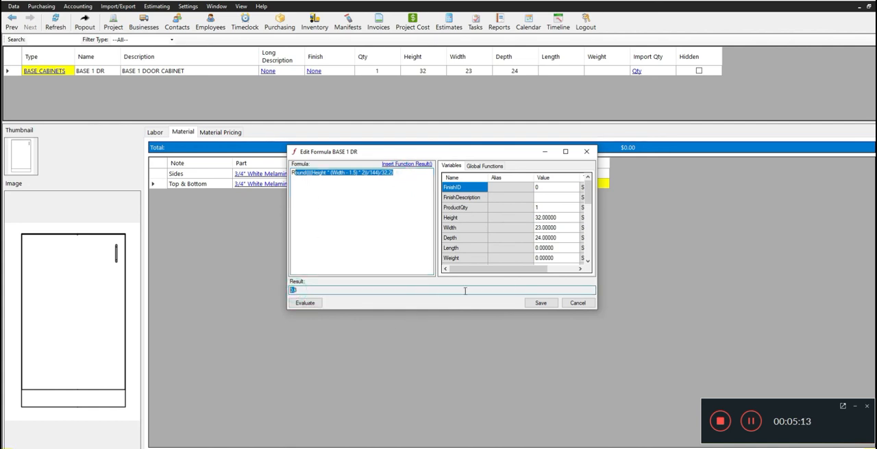
pyautogui.click(540, 303)
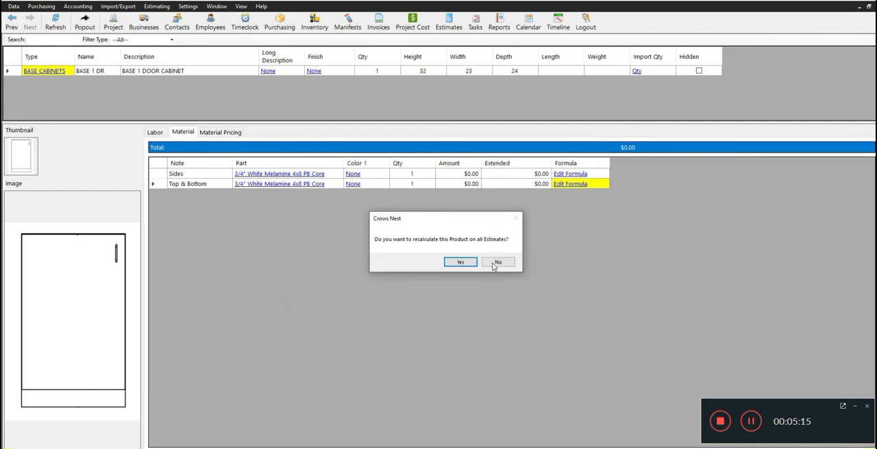
pyautogui.click(494, 263)
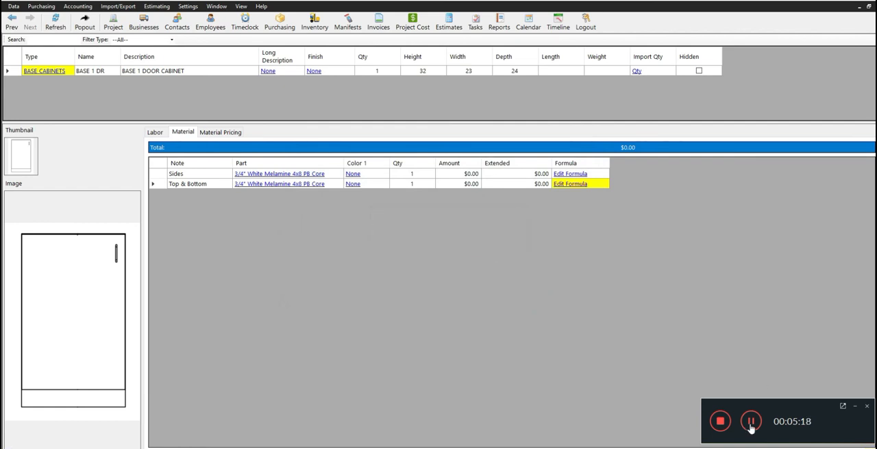
# - Duplicate the Top & Bottom material row and set the copy's note to "2 ADJ Shelves"
pyautogui.click(215, 175)
pyautogui.click(216, 183)
pyautogui.rightClick(218, 185)
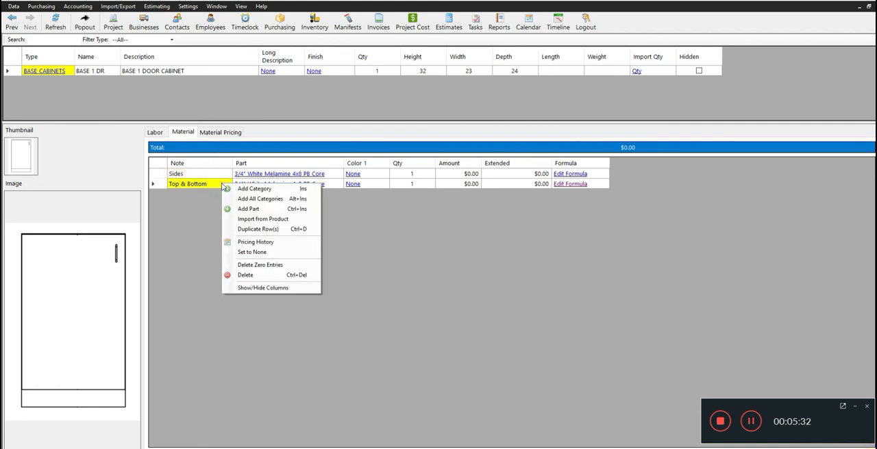
pyautogui.click(253, 230)
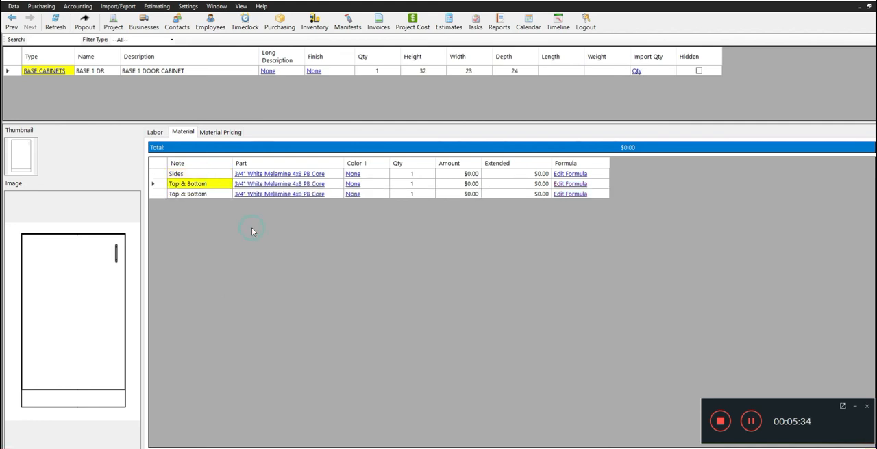
pyautogui.click(205, 193)
pyautogui.click(209, 194)
pyautogui.write('2')
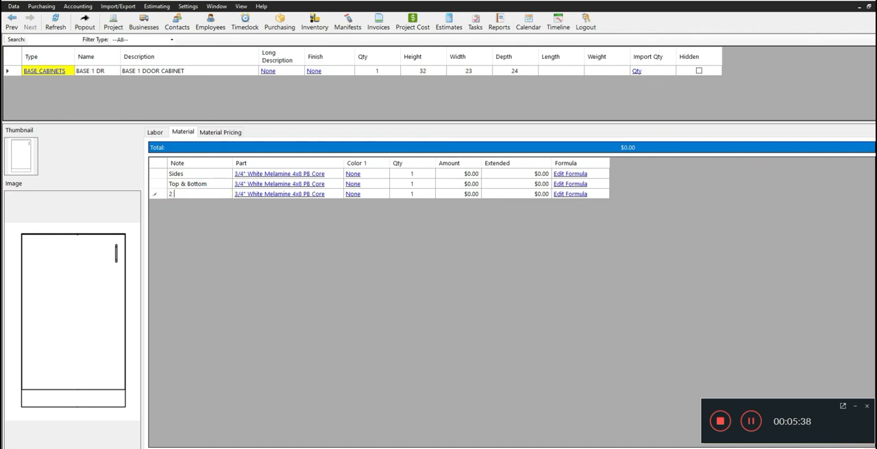
pyautogui.write(' ADJ Shelves')
# - Review the 2 ADJ Shelves row's formula and save it as it is, without recalculating the product on all estimates
pyautogui.click(566, 194)
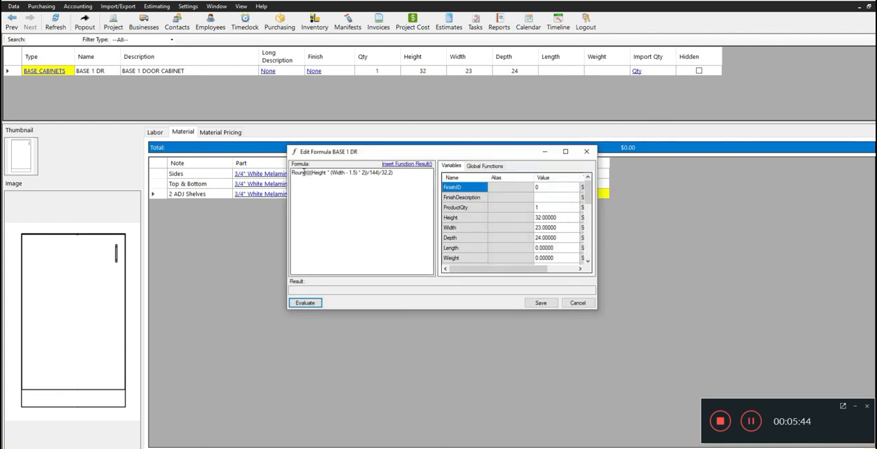
pyautogui.moveTo(409, 173); pyautogui.dragTo(261, 158)
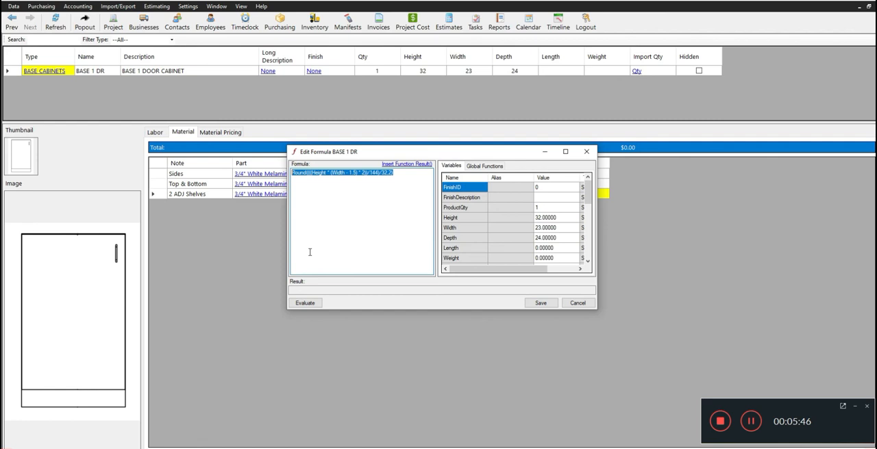
pyautogui.moveTo(395, 173); pyautogui.dragTo(284, 169)
pyautogui.click(391, 172)
pyautogui.moveTo(392, 173); pyautogui.dragTo(285, 171)
pyautogui.moveTo(394, 172); pyautogui.dragTo(290, 172)
pyautogui.moveTo(393, 172); pyautogui.dragTo(291, 172)
pyautogui.moveTo(402, 172); pyautogui.dragTo(301, 174)
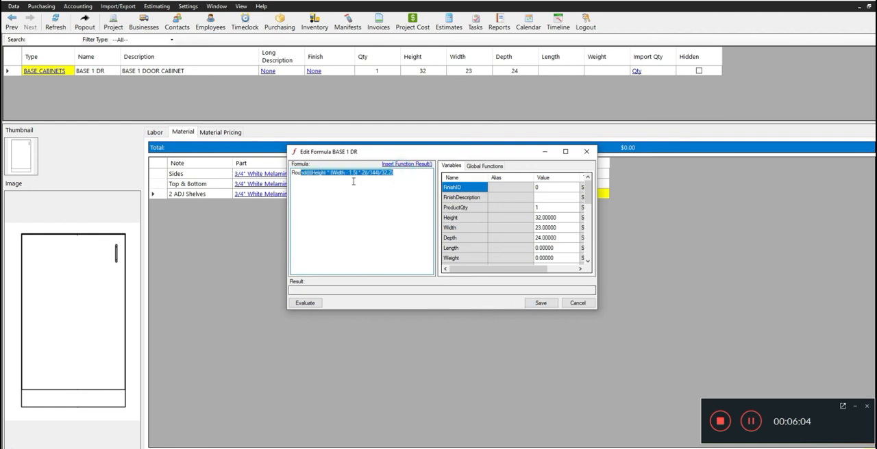
pyautogui.click(541, 304)
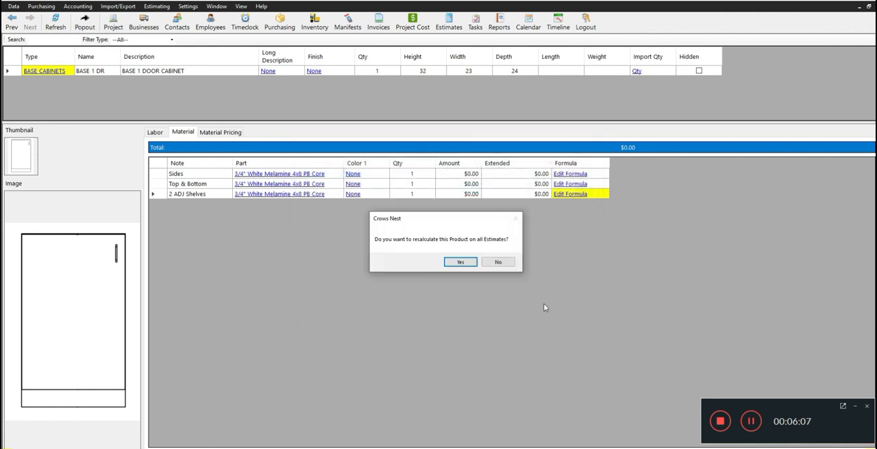
pyautogui.click(502, 263)
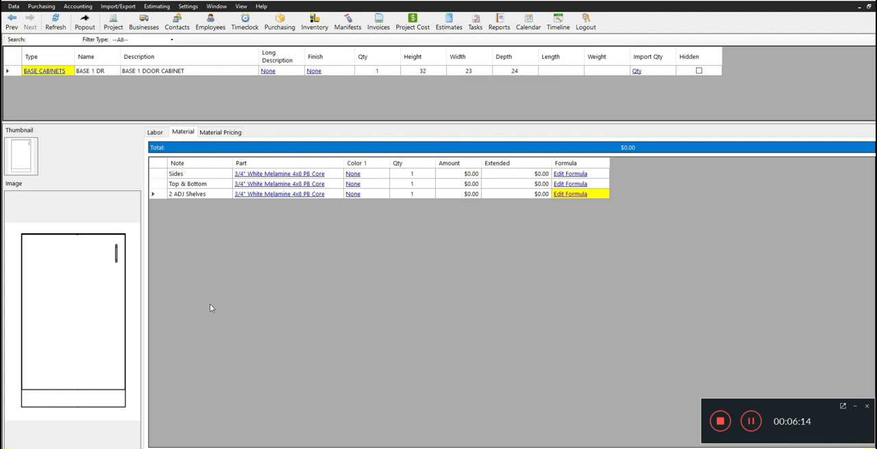
# - Add the part Blum 79A5491BT, -30degree Clip-Top Angled Hinge, Self Closing to the materials with a quantity of 2
pyautogui.rightClick(194, 210)
pyautogui.click(227, 234)
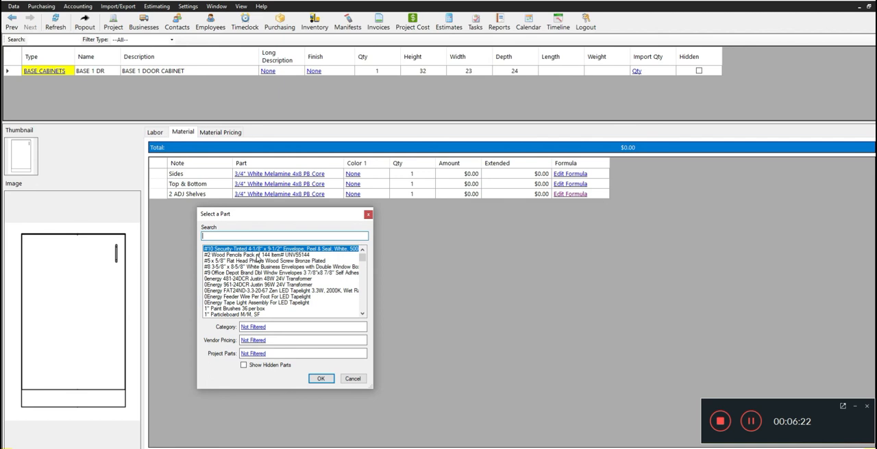
pyautogui.write('blum hinge')
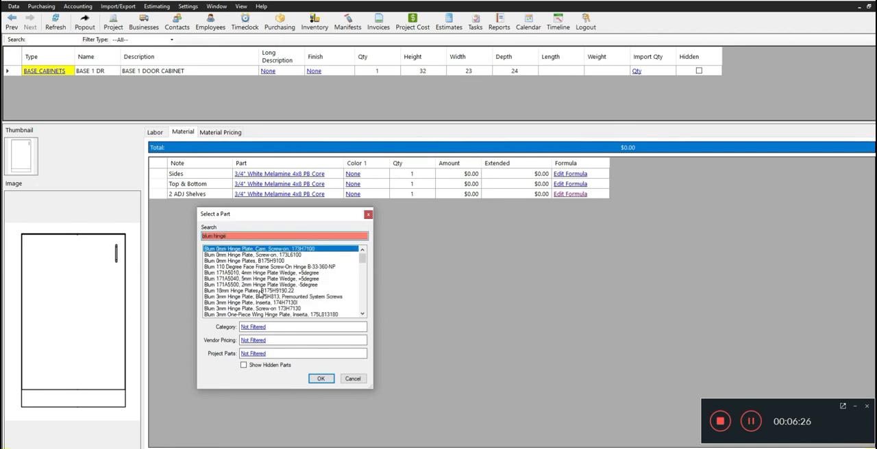
pyautogui.scroll(-1, 272, 311)
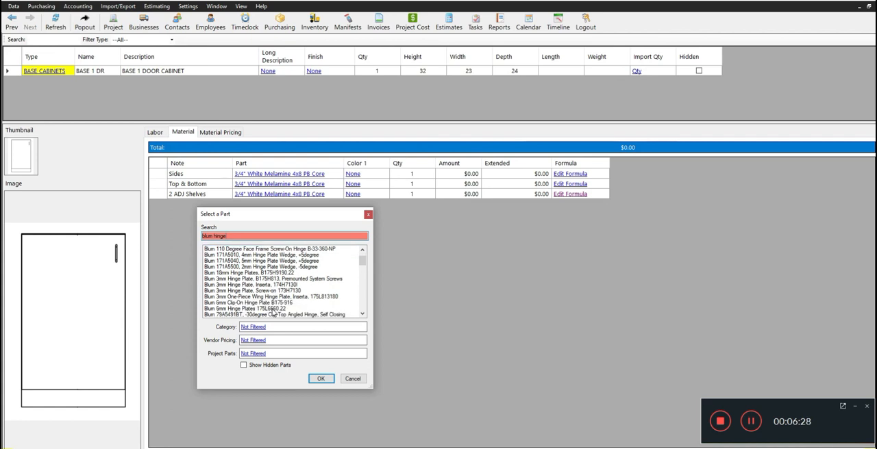
pyautogui.scroll(-1, 273, 305)
pyautogui.scroll(-2, 273, 302)
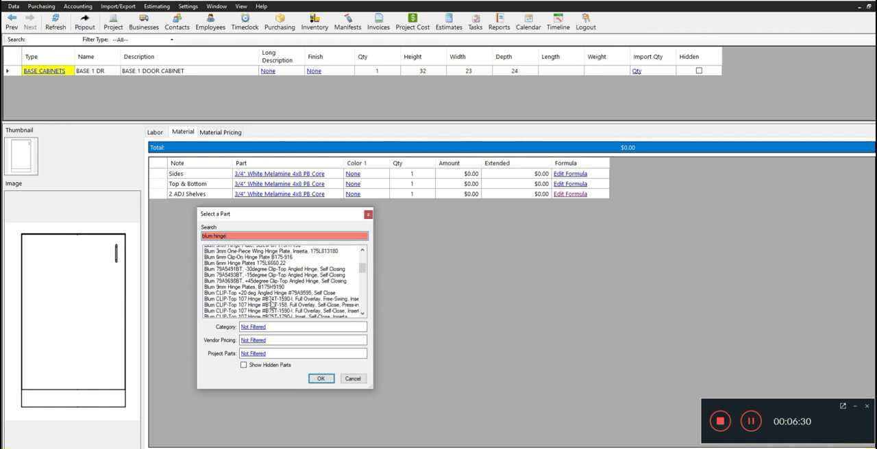
pyautogui.click(295, 261)
pyautogui.click(322, 379)
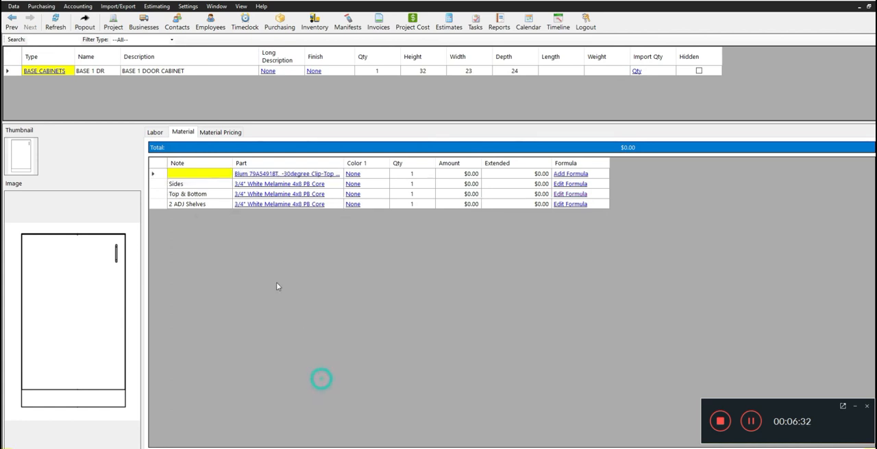
pyautogui.click(413, 174)
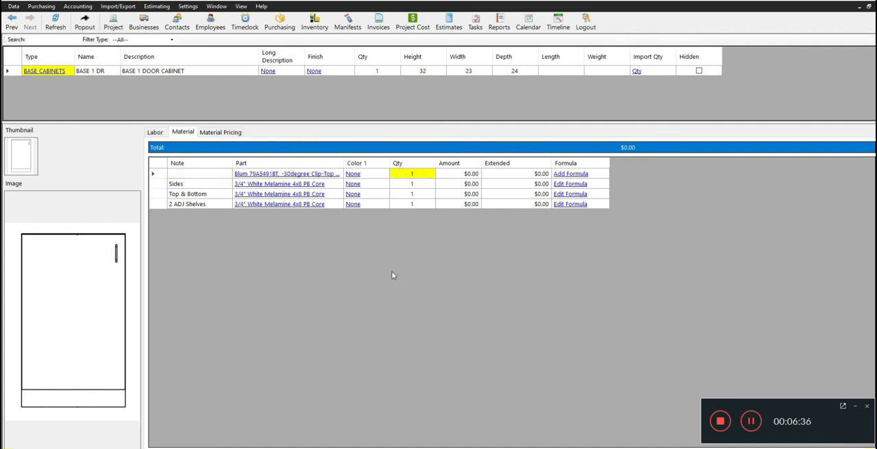
pyautogui.write('2')
# - Duplicate the Blum hinge row and change the first row's part to Blum 0mm Hinge Plate, Cam, Screw-on, 173H7100
pyautogui.rightClick(230, 177)
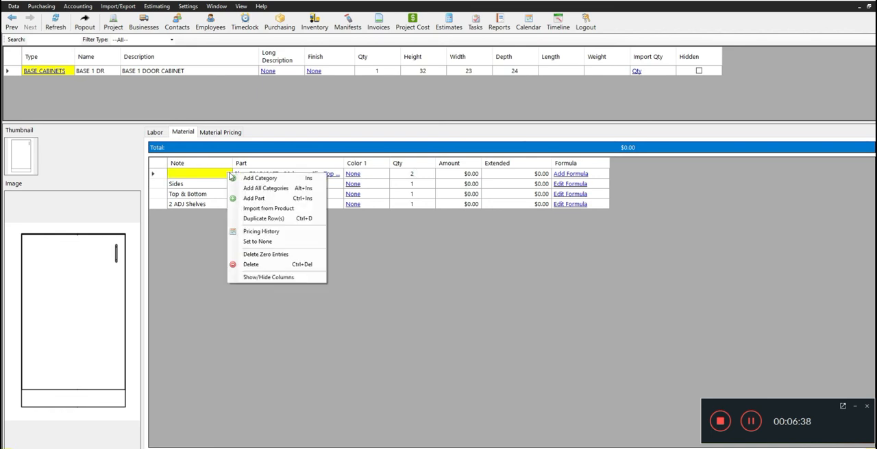
pyautogui.click(266, 218)
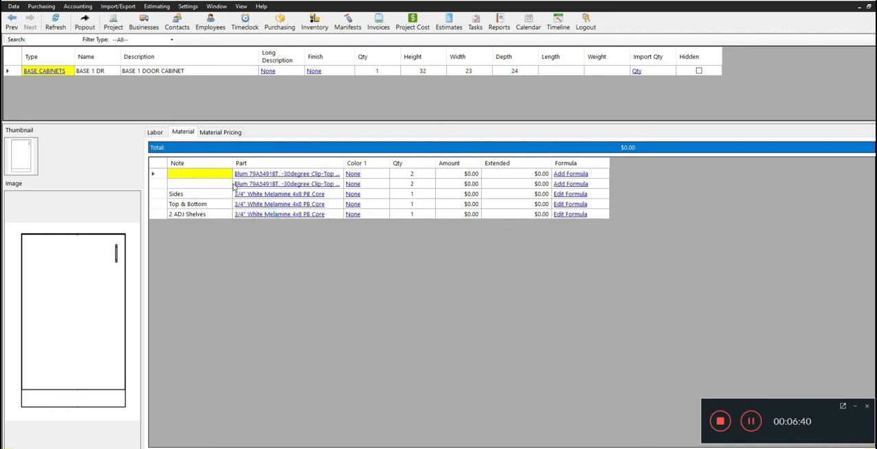
pyautogui.click(285, 174)
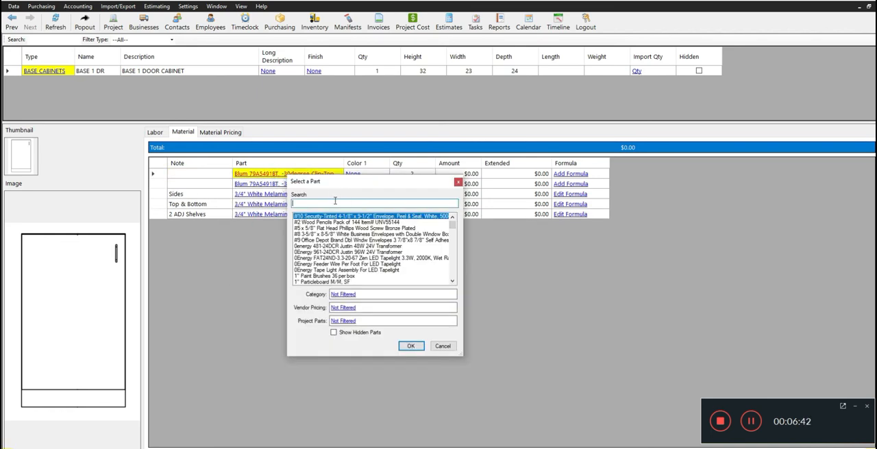
pyautogui.write('blum hinge')
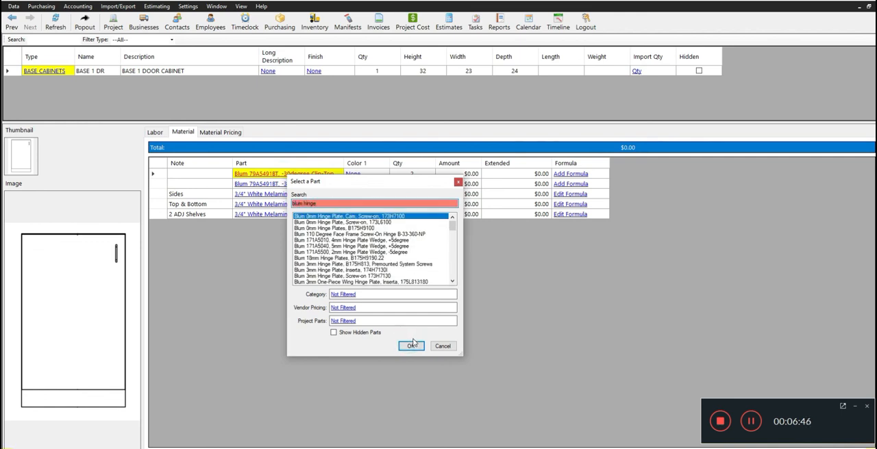
pyautogui.click(413, 346)
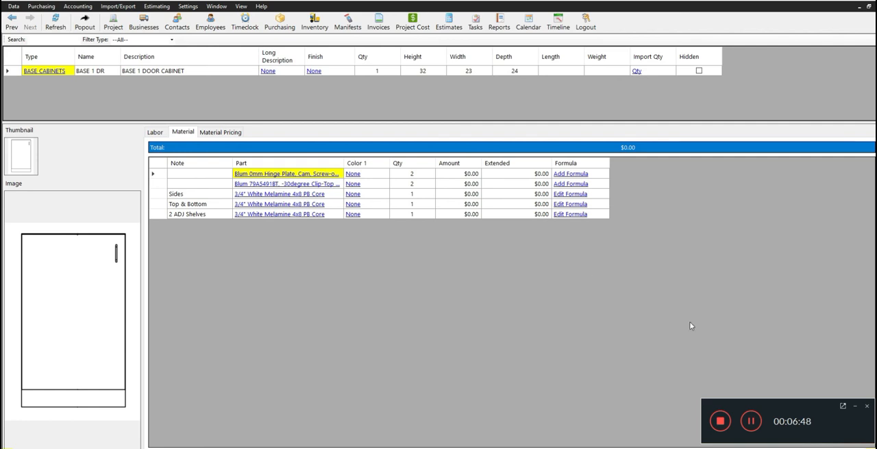